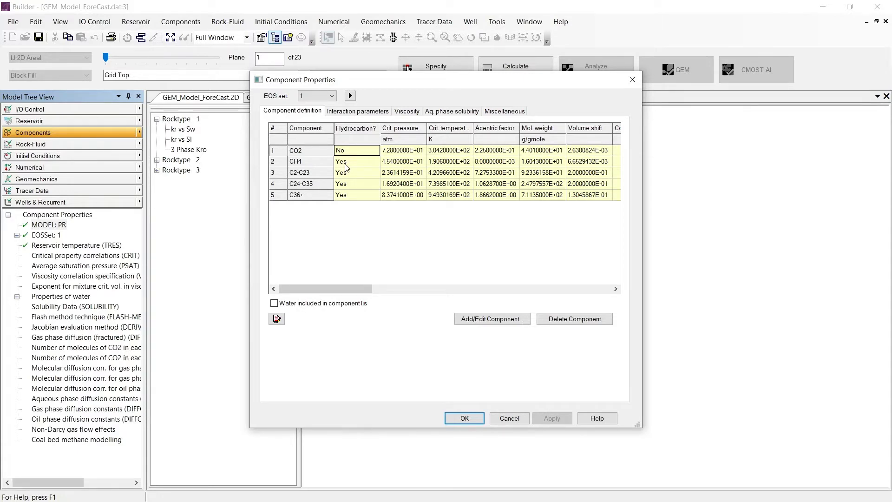
Close the component properties and start the Process Wizard with the alkali, surfactant, foam, and/or polymer injection process
click(465, 417)
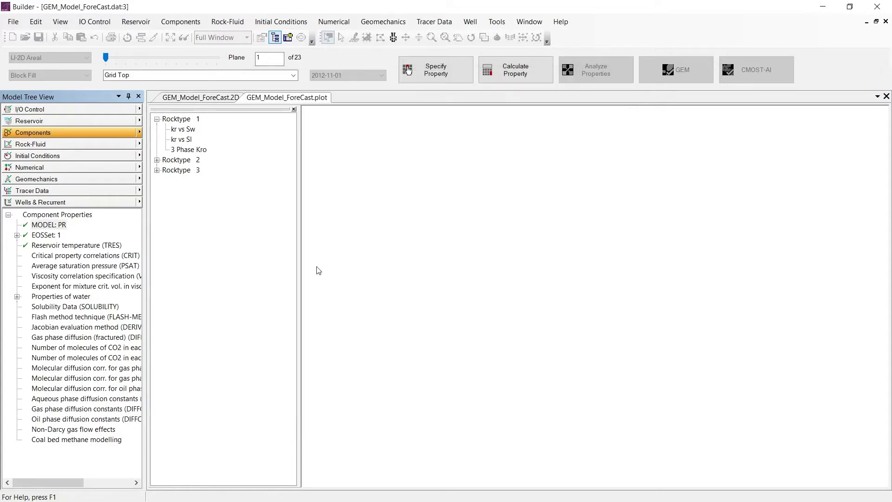
click(140, 133)
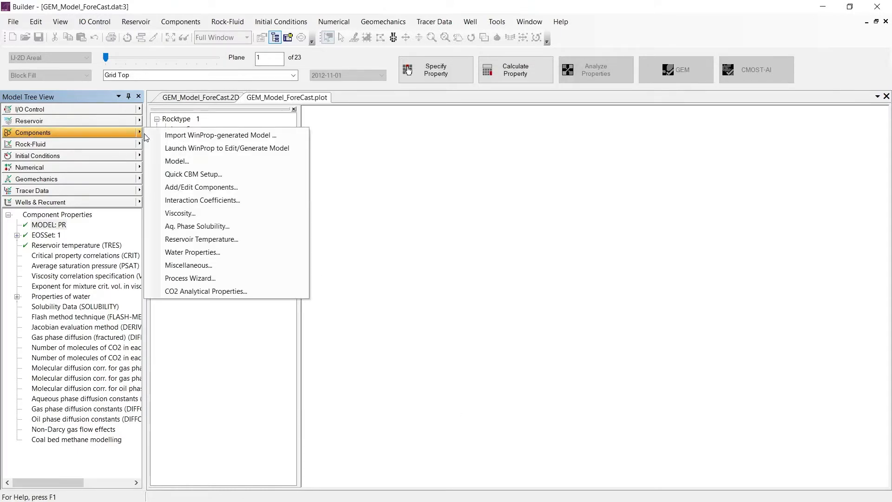
click(255, 279)
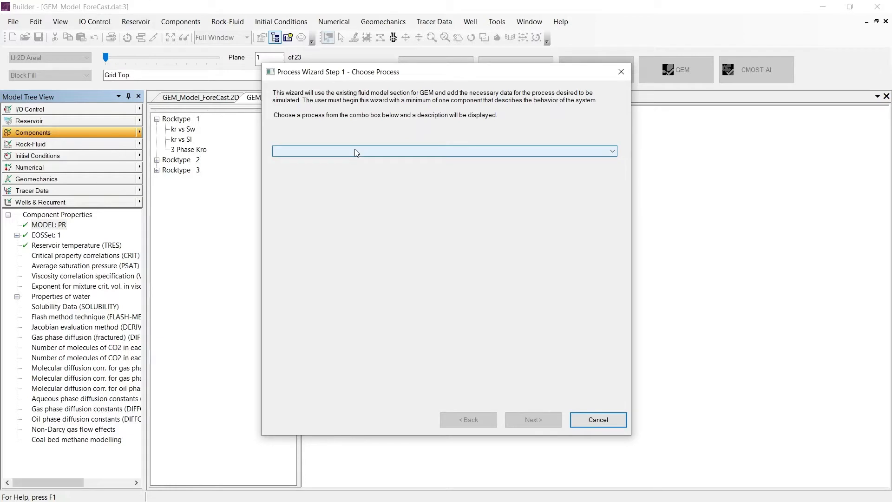
click(356, 153)
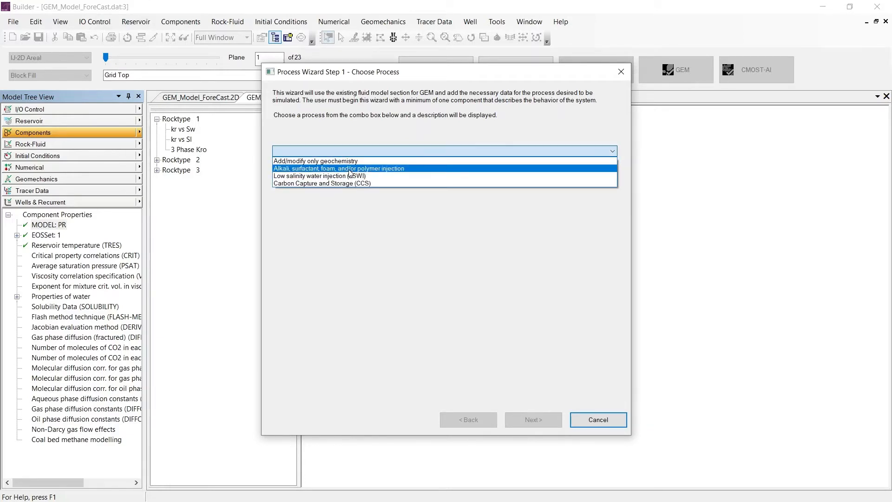
click(350, 170)
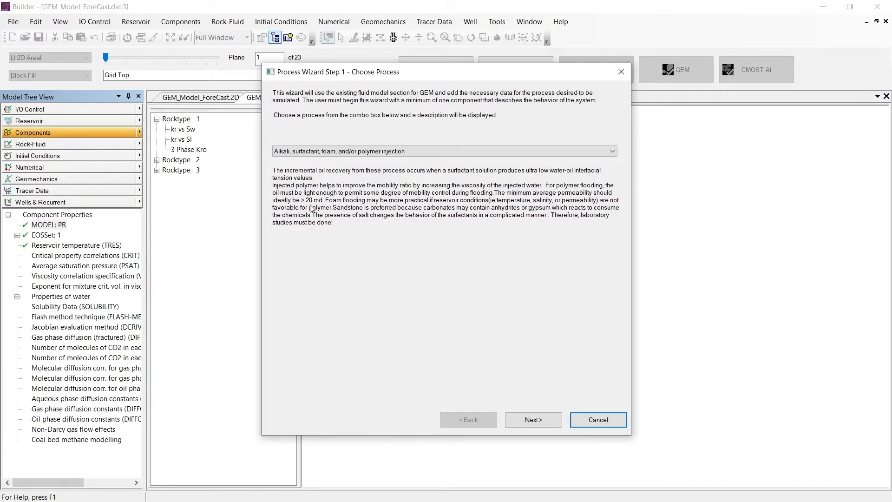
click(533, 420)
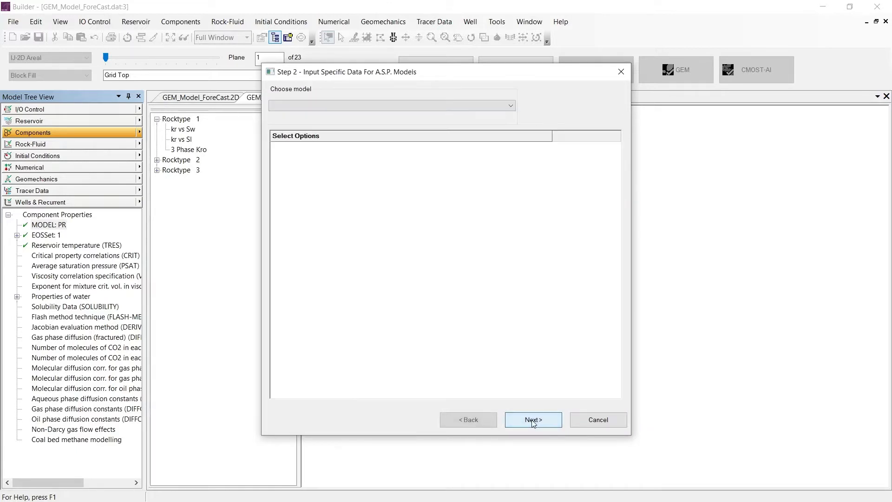
Choose the Polymer flood (add 1 components) model and turn off polymer decrease with time and adsorption onto the reservoir rock
click(332, 109)
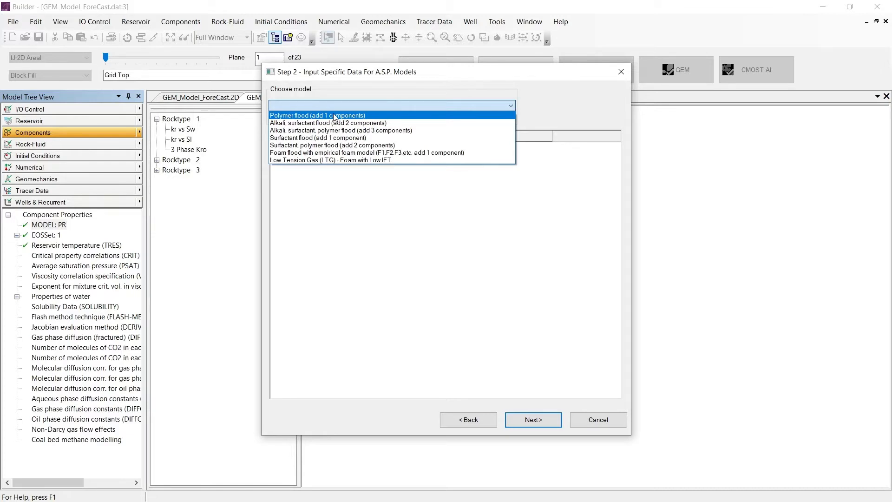
click(335, 117)
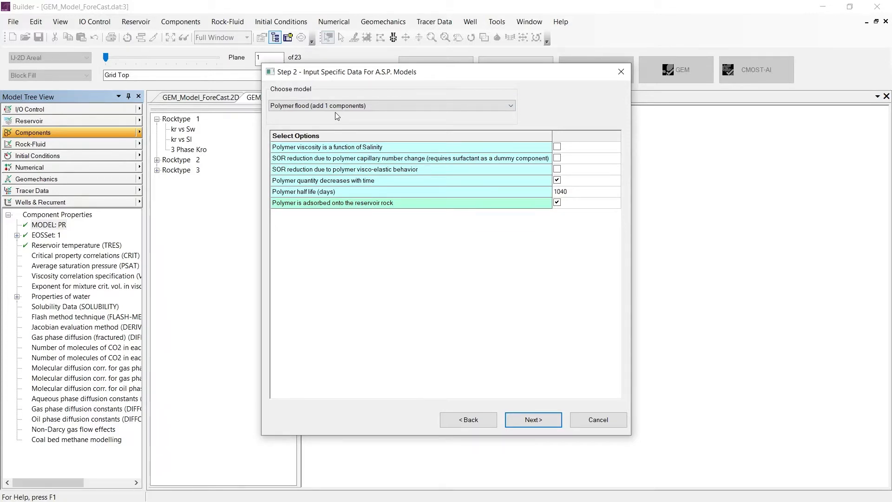
click(557, 180)
click(557, 192)
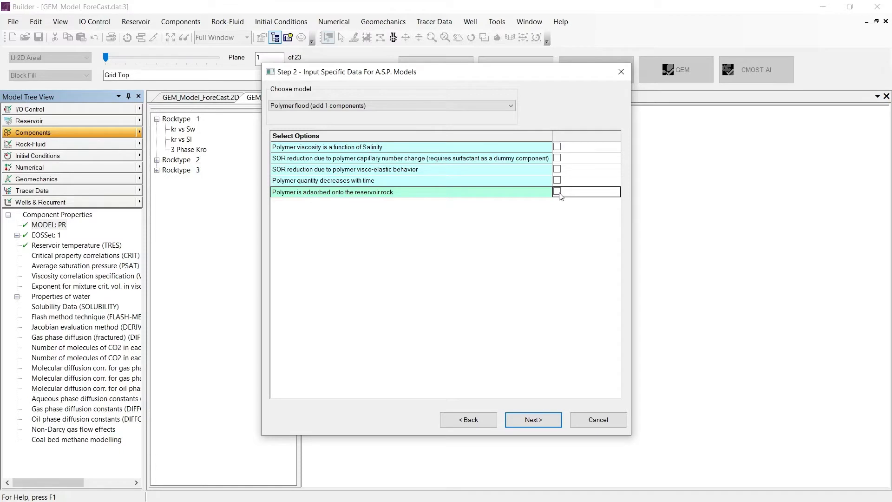
Make polymer viscosity a function of salinity and set the initial reservoir water salinity to 50000 ppm
click(558, 147)
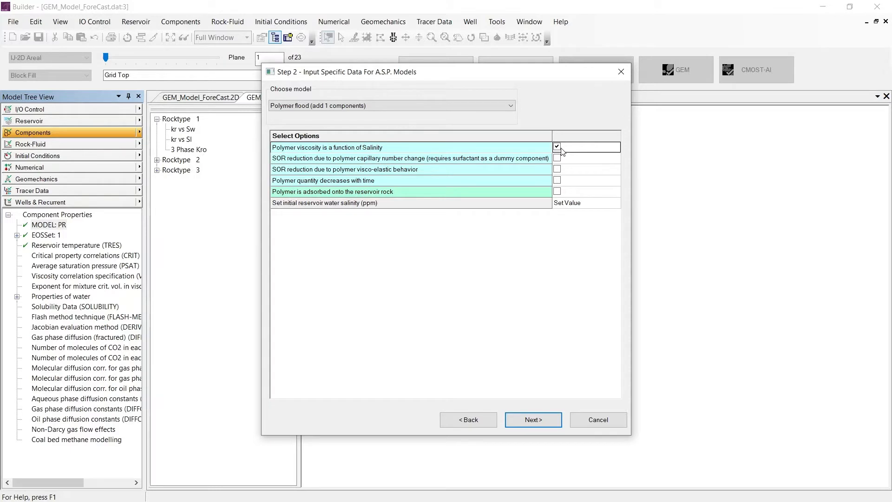
click(583, 202)
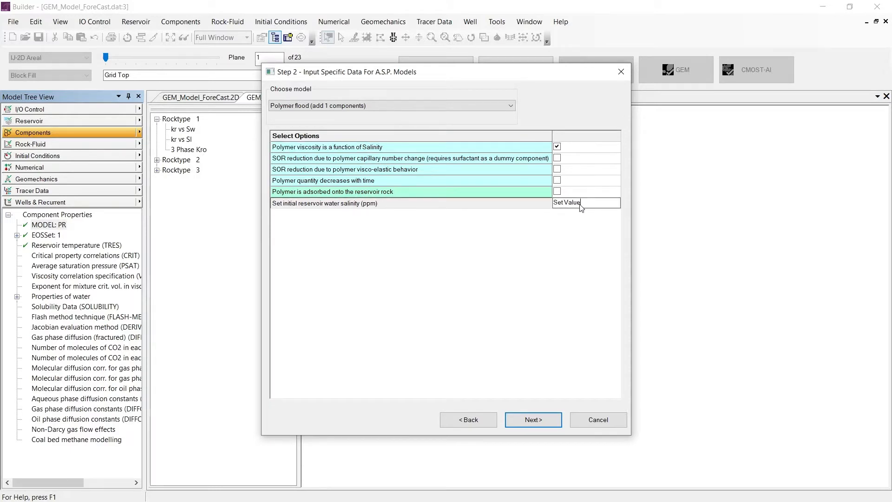
text(50000)
click(489, 269)
Enable SOR reduction due to polymer visco-elastic behavior and polymer quantity decrease with time, and continue to component selection
click(557, 170)
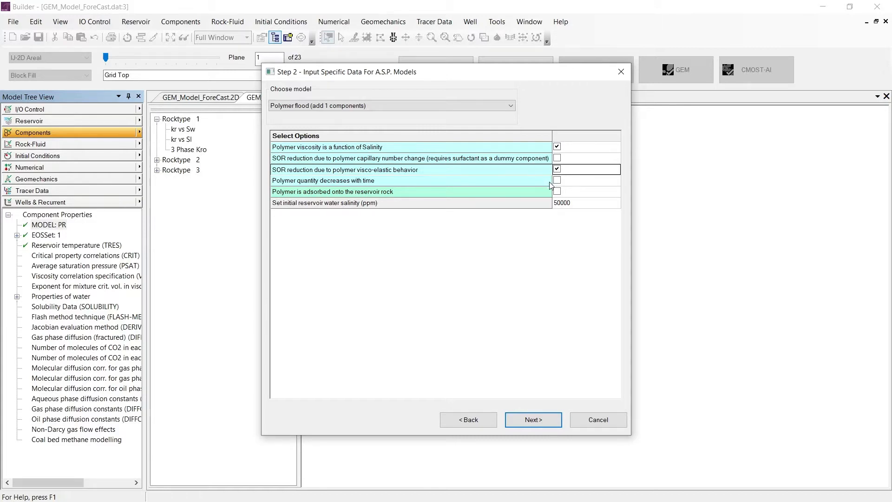
click(557, 181)
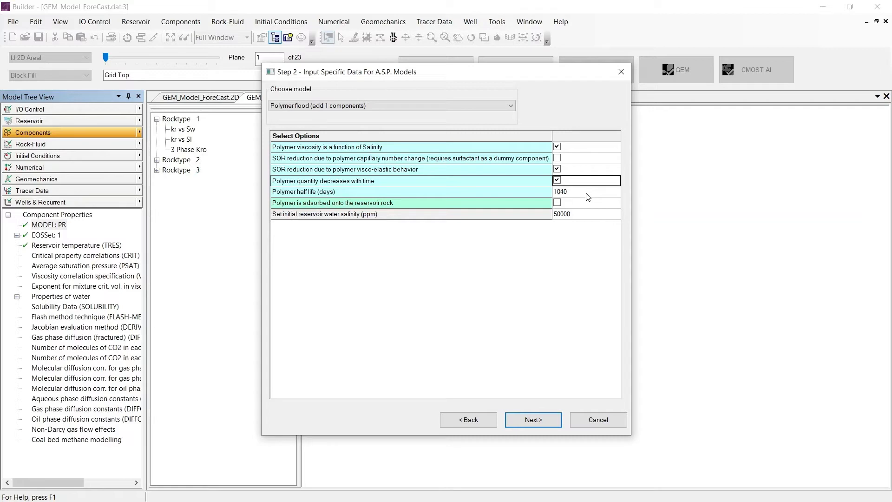
click(529, 420)
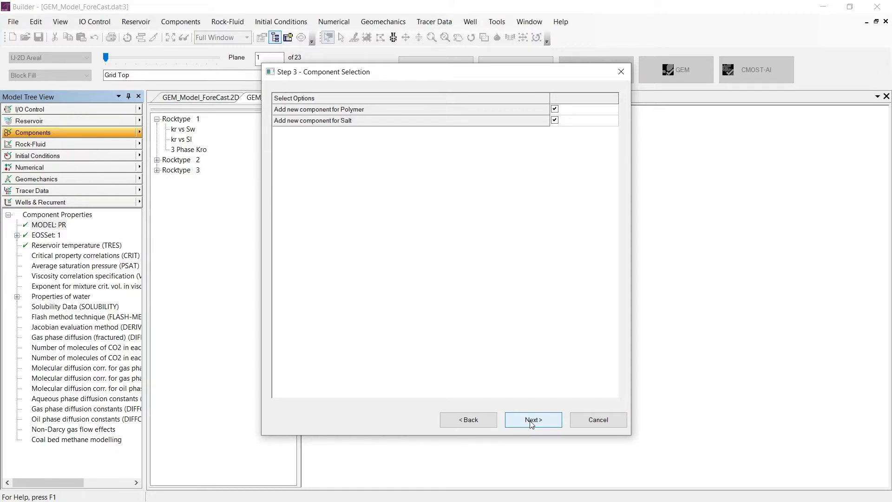
Accept the new polymer and salt components and the default relative permeability interpolation with 2 sets and 0.8 Sorw reduction
click(532, 424)
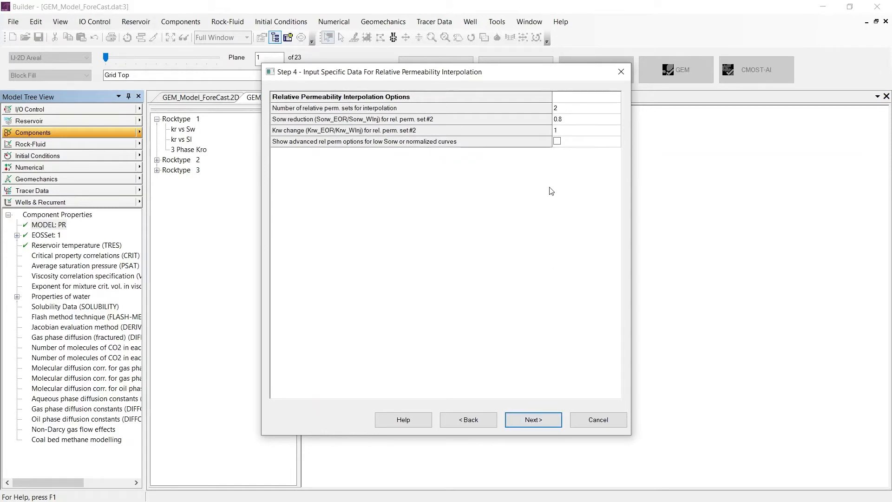
click(533, 111)
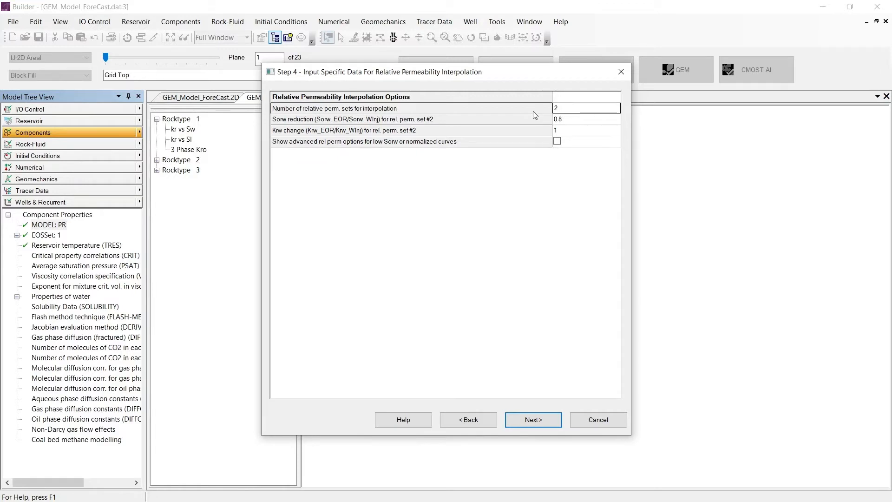
click(576, 120)
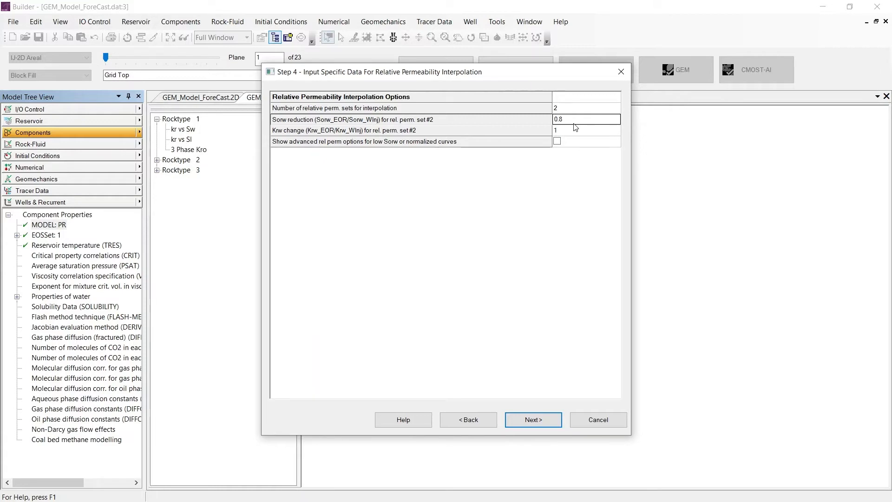
click(547, 418)
Select Rock Fluid Regions 1 to 3 for the polymer settings and continue to the polymer values
click(343, 136)
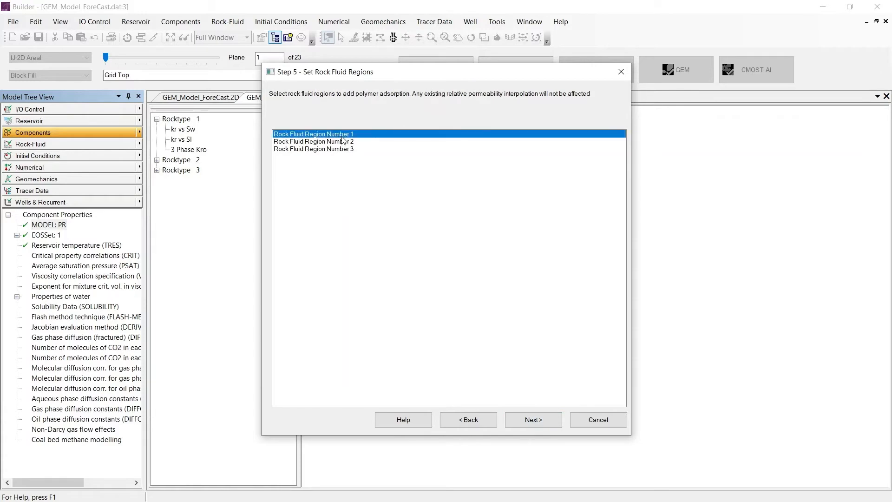
shift+click(337, 151)
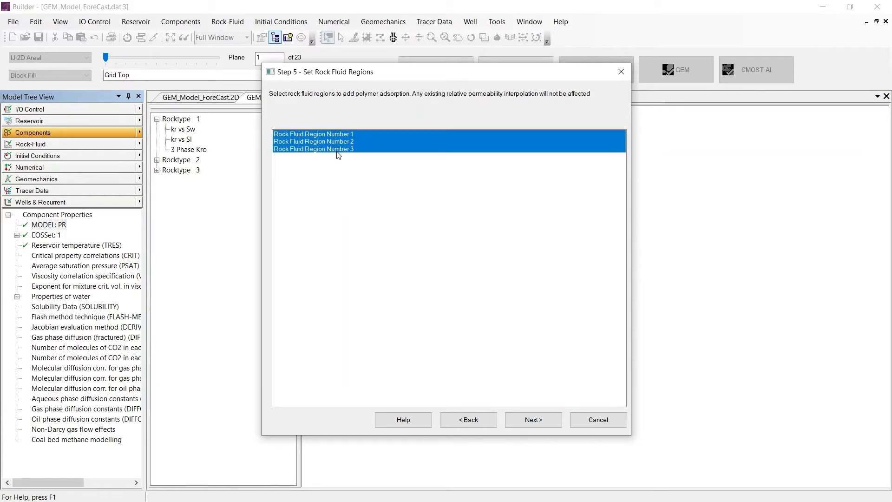
click(533, 420)
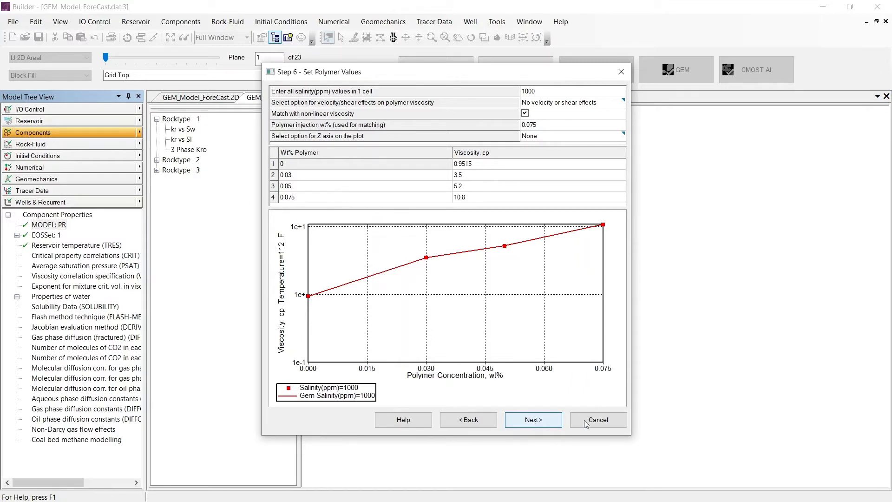
Set the polymer salinity values to 35000 and 50000 ppm and acknowledge the non-linear viscosity selection notice
drag(476, 168, 475, 199)
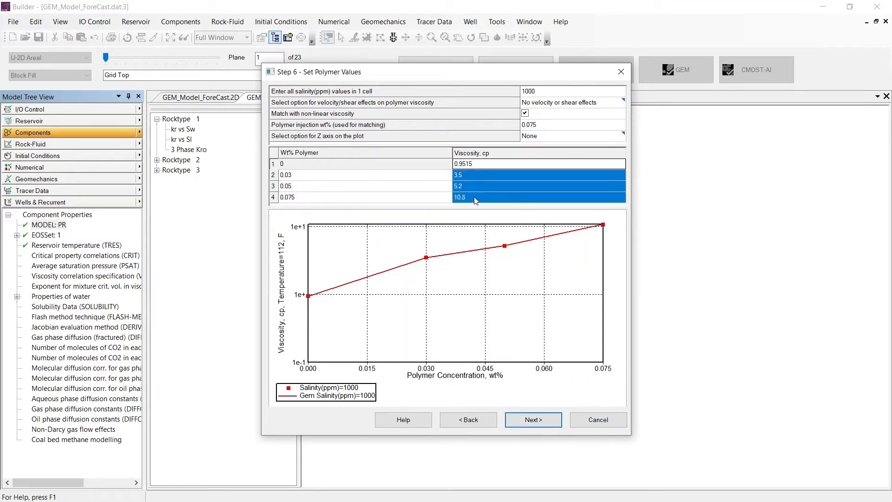
drag(307, 170, 306, 210)
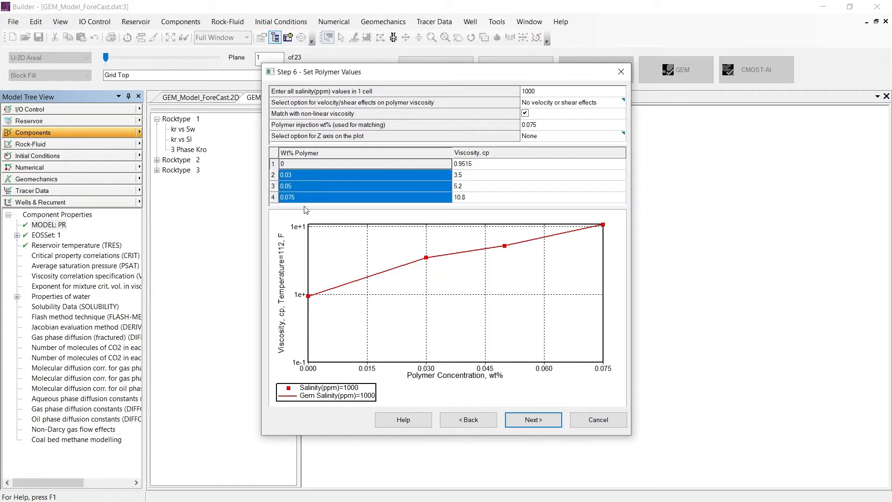
click(544, 94)
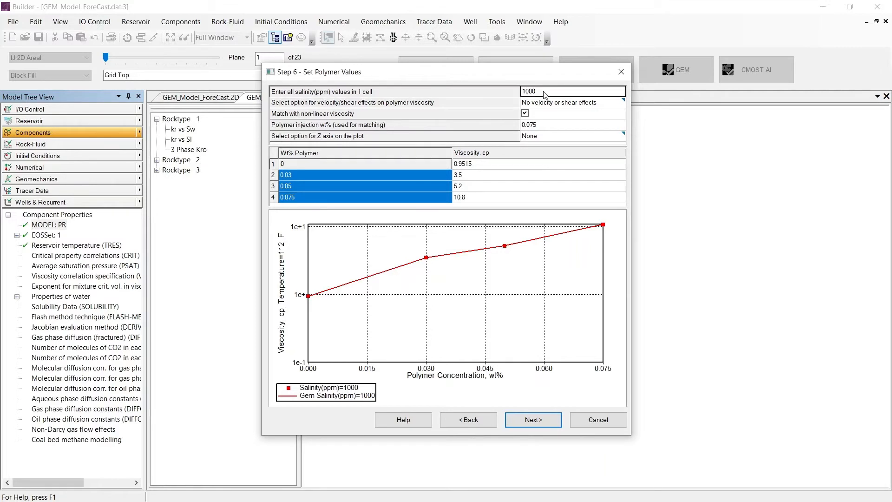
drag(545, 94, 483, 96)
text(35000 50000)
click(418, 103)
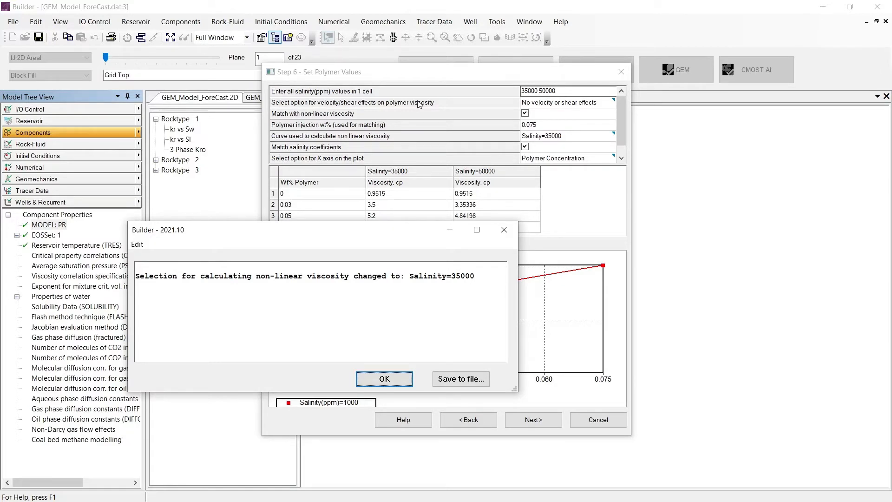
click(399, 378)
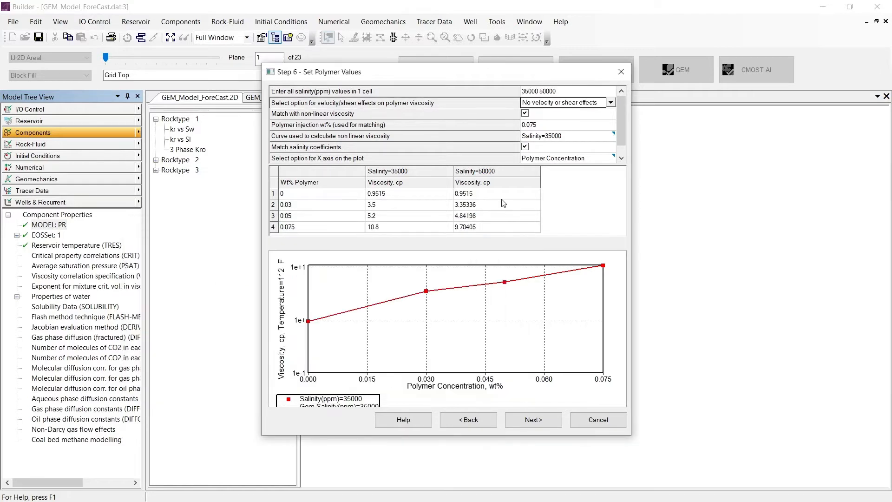
Review the viscosity columns for both salinities, and set the velocity/shear effect on polymer viscosity to Function of velocity
drag(411, 195, 496, 233)
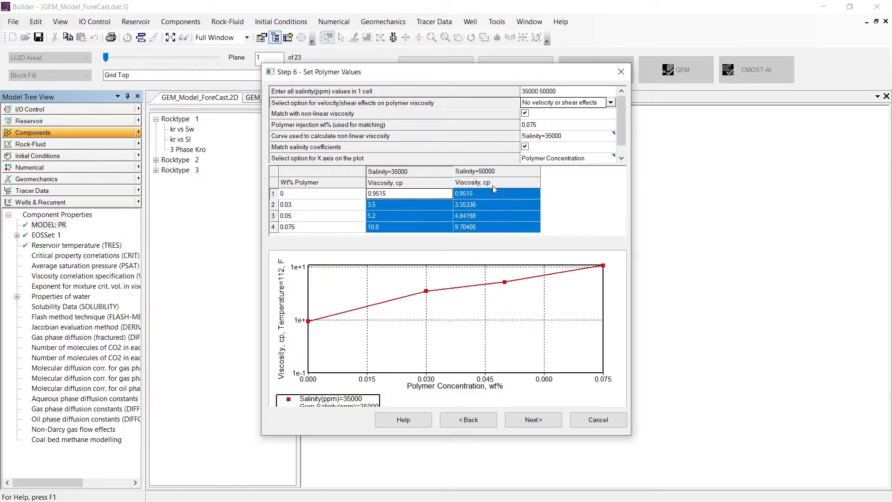
click(398, 177)
click(485, 176)
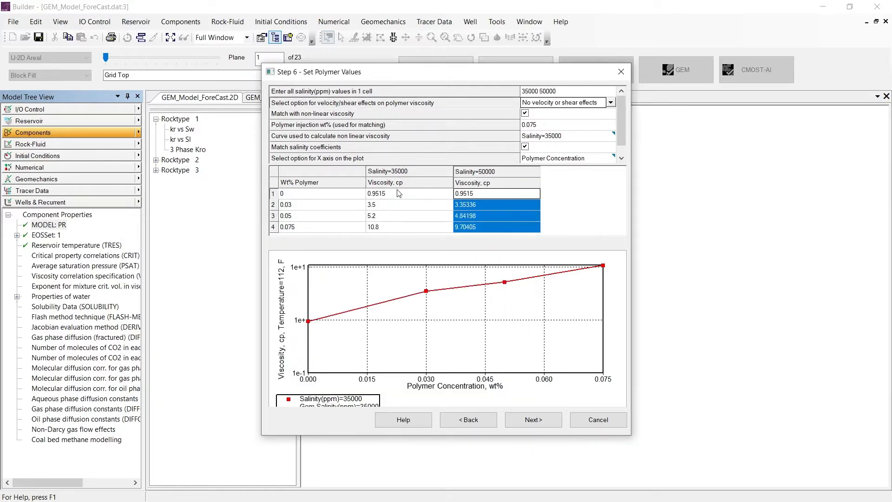
click(398, 190)
click(491, 174)
click(611, 102)
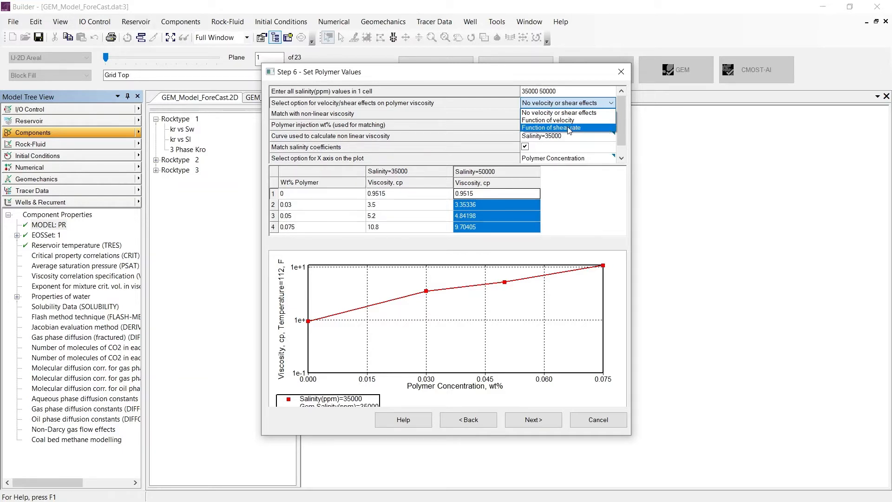
click(593, 122)
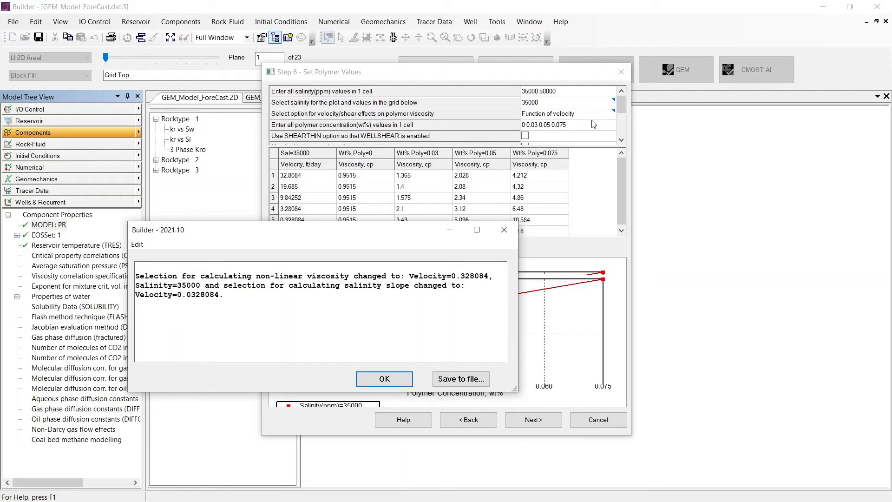
click(405, 378)
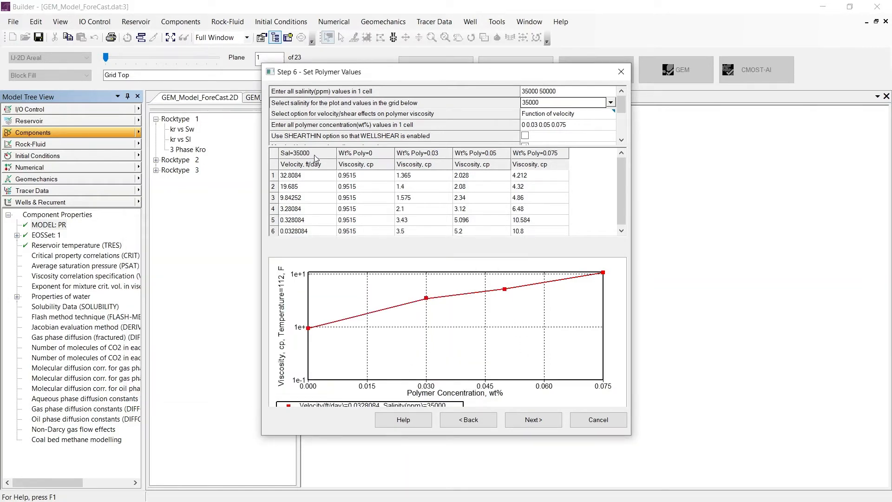
Examine the velocity column and the viscosity columns for each polymer concentration at 35000 ppm salinity
click(370, 157)
click(412, 156)
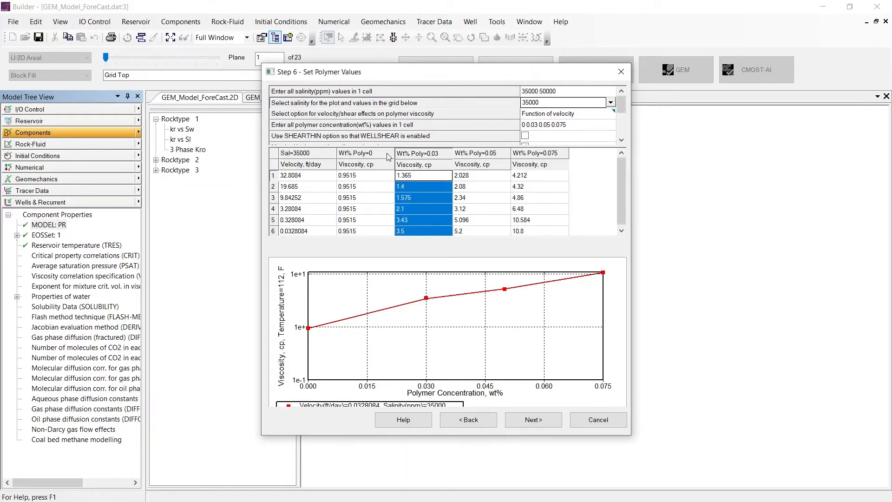
click(459, 159)
click(548, 158)
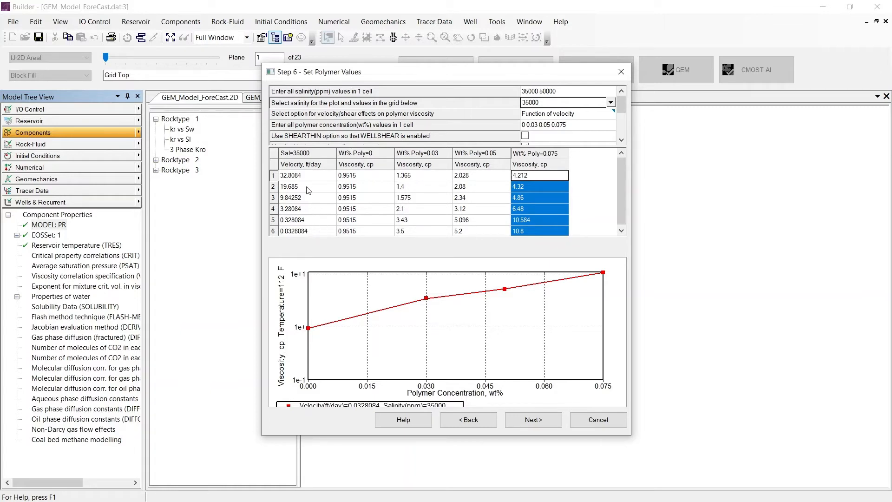
drag(305, 177, 301, 243)
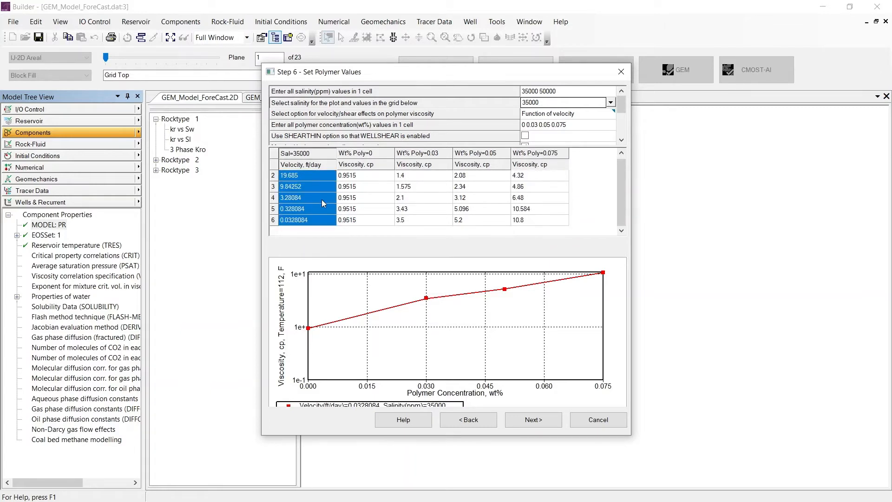
click(357, 176)
drag(357, 176, 544, 216)
click(544, 160)
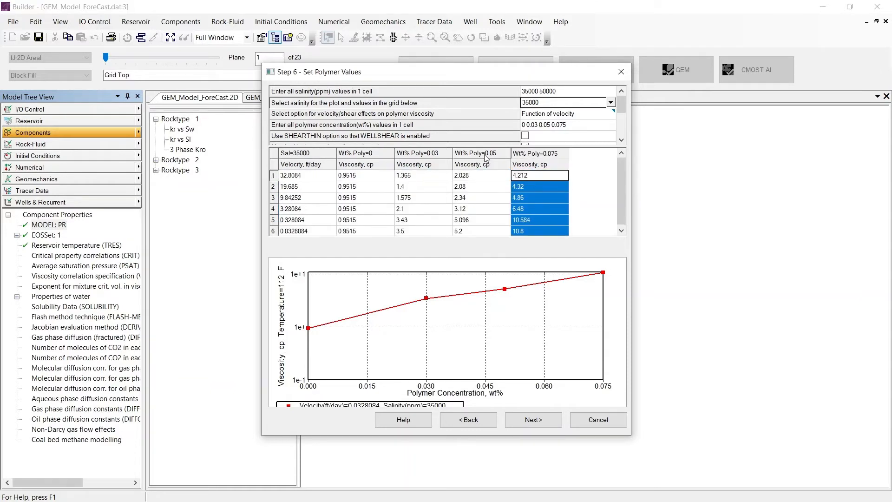
click(314, 156)
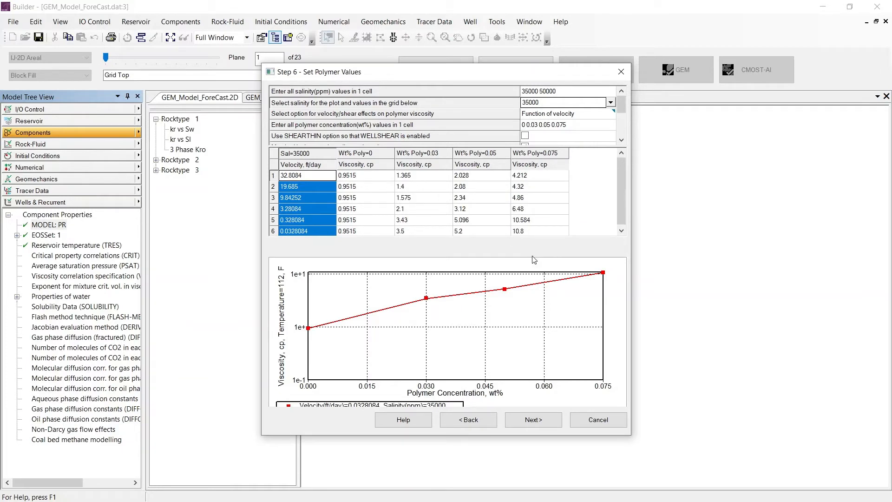
Select the 50000 ppm salinity for the plot and grid, and set the plot's Z axis option to Velocity/Shear
click(600, 106)
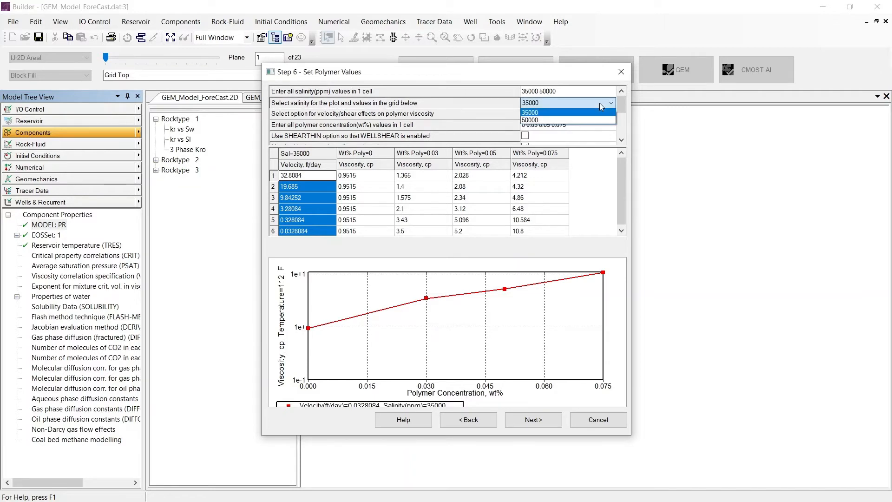
click(552, 120)
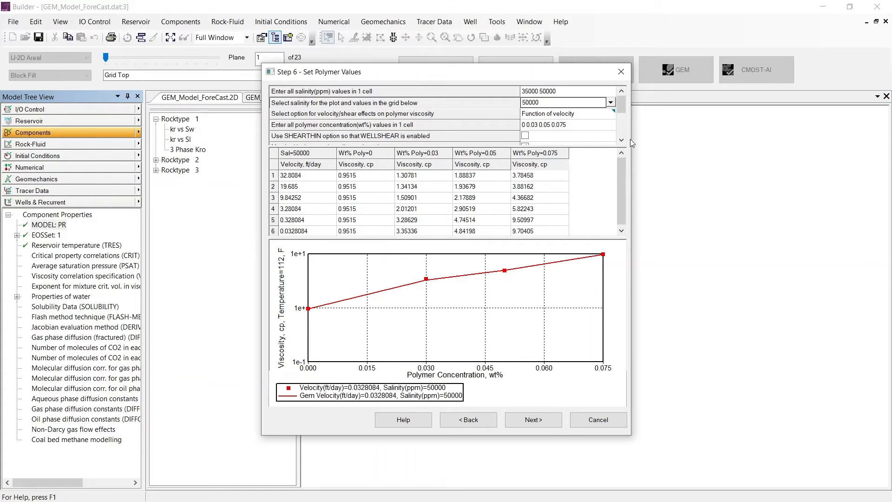
drag(625, 104, 623, 137)
click(585, 136)
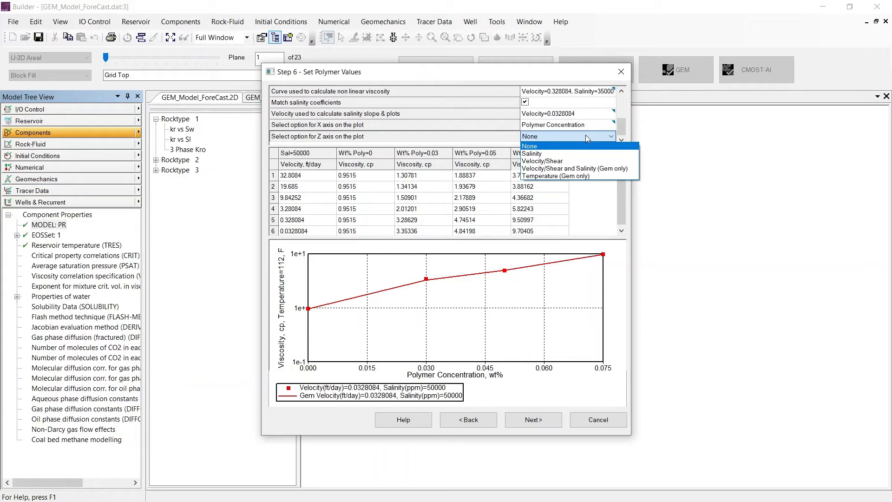
click(557, 165)
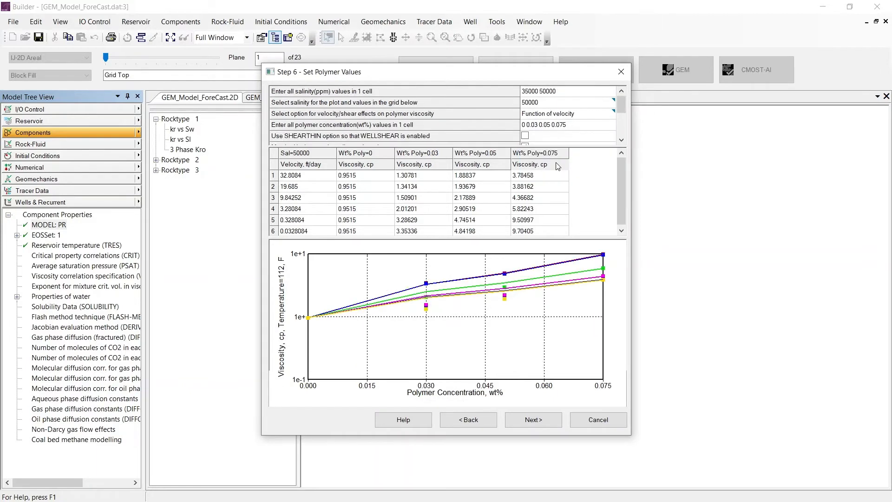
Set the X axis option of the polymer viscosity plot to Velocity/Shear
drag(624, 103, 623, 135)
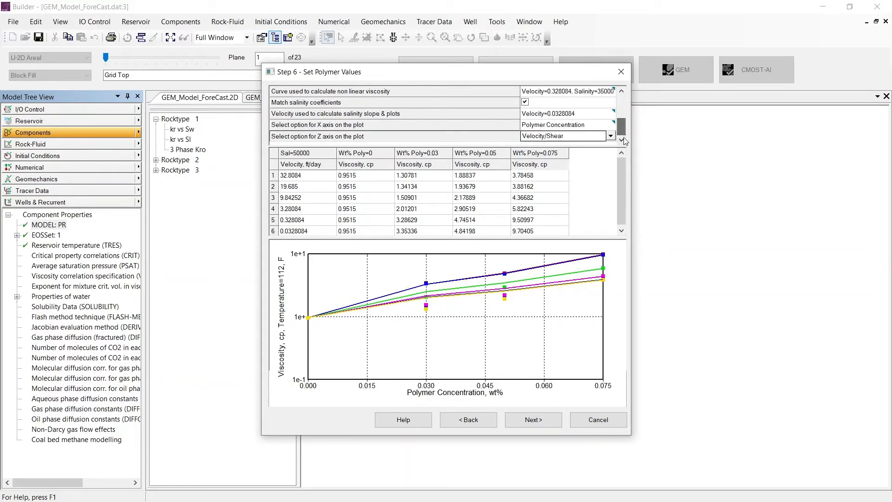
click(601, 125)
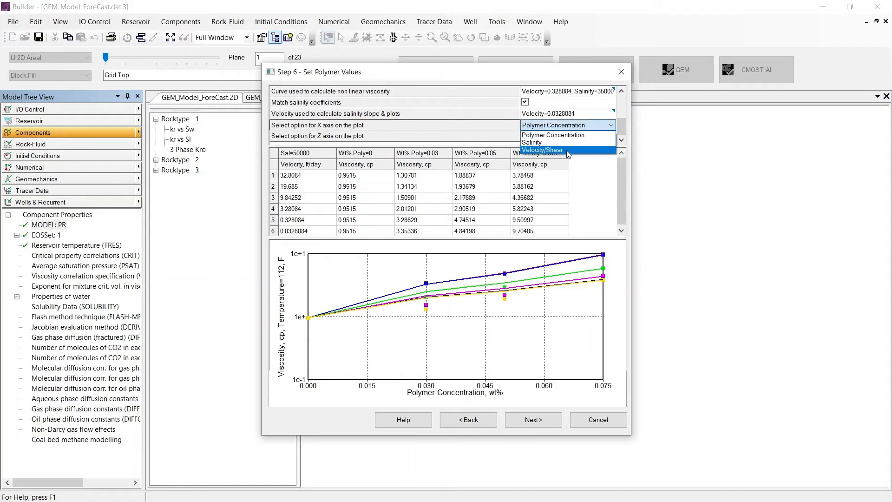
click(568, 151)
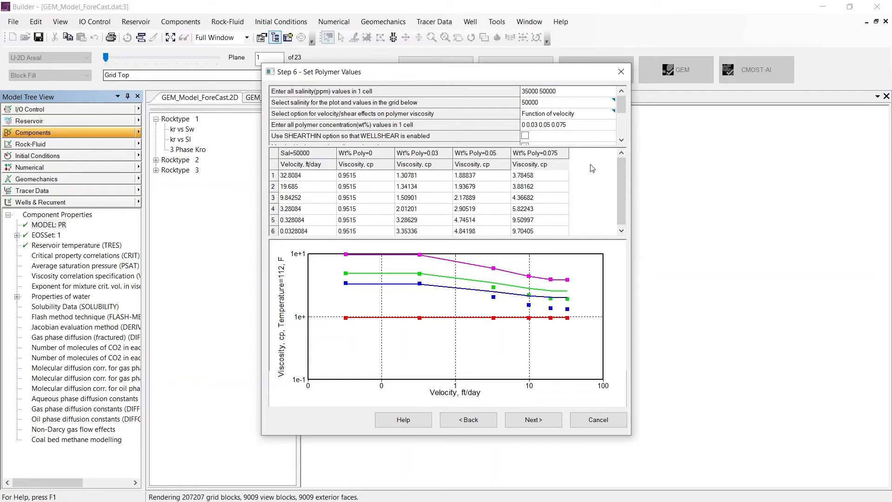
Change the X axis option of the polymer viscosity plot to Salinity
drag(623, 106, 618, 132)
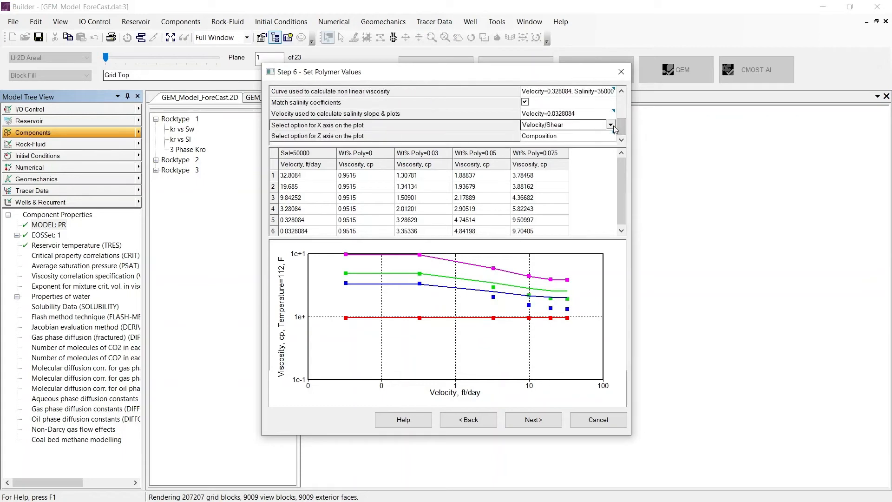
click(612, 125)
click(575, 142)
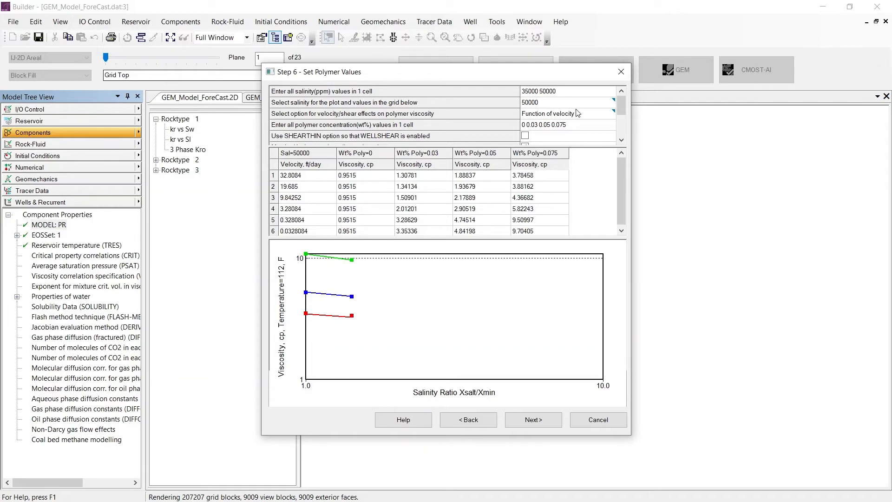
Examine the shear and non-linear viscosity matching settings, including the available curves and the velocities offered for calculating the salinity slope
drag(623, 97, 623, 111)
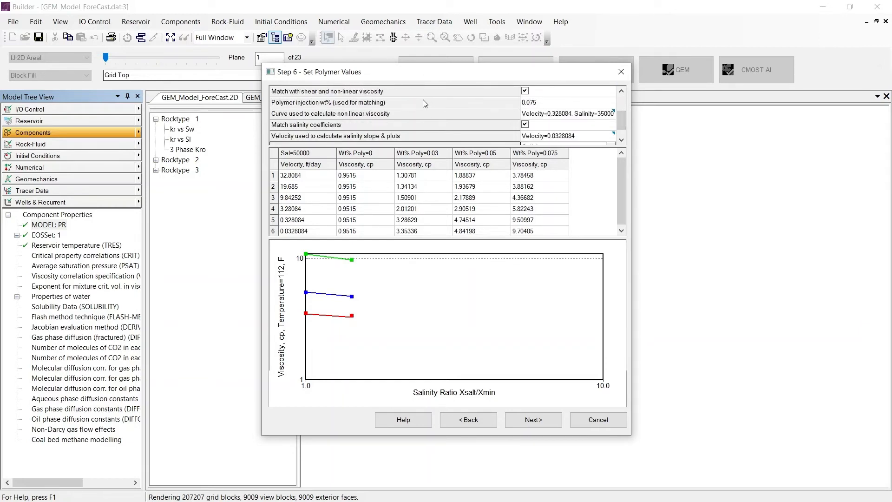
click(380, 93)
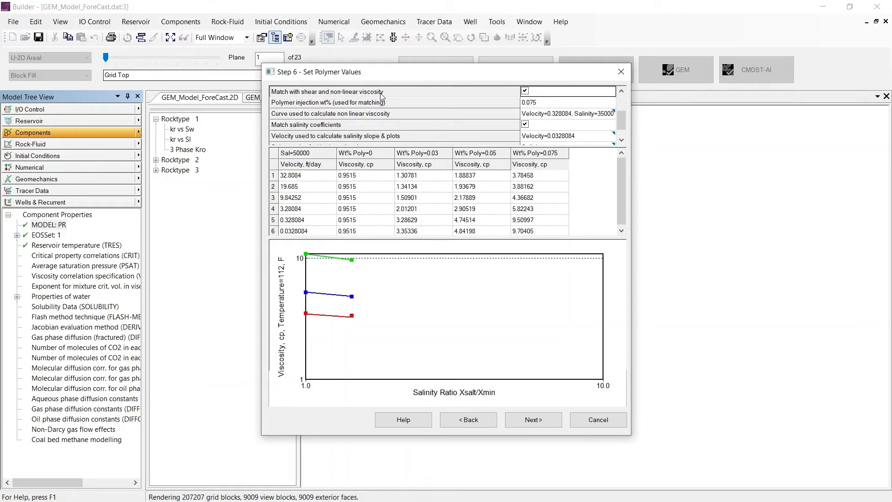
click(377, 104)
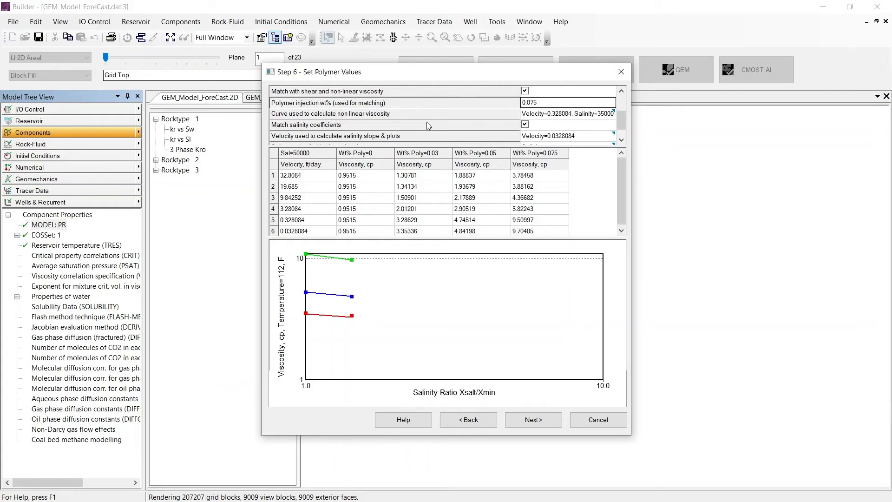
click(413, 118)
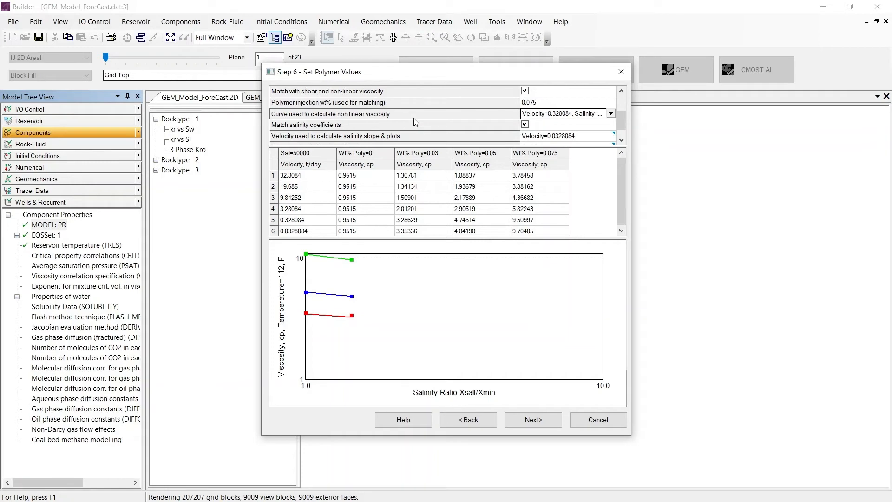
click(611, 115)
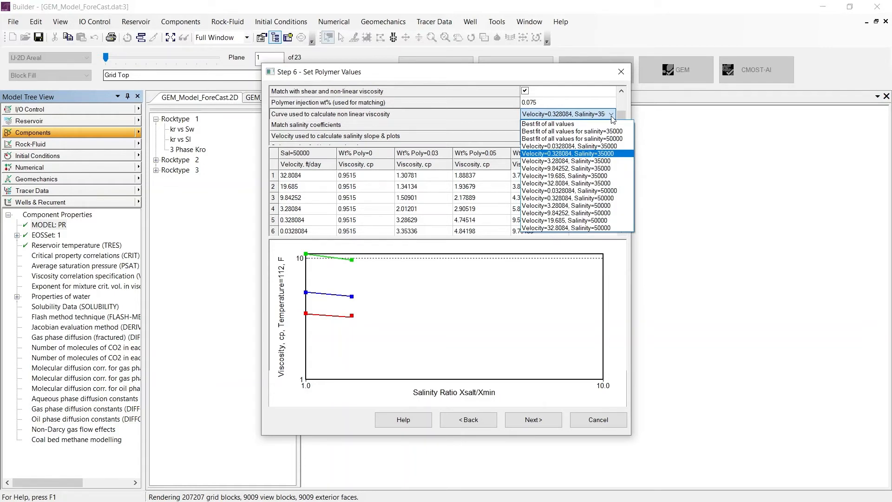
click(611, 116)
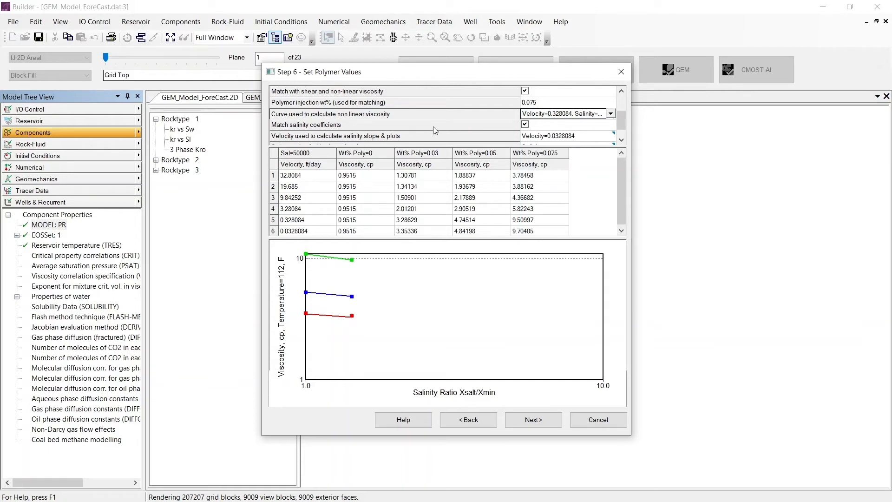
click(391, 136)
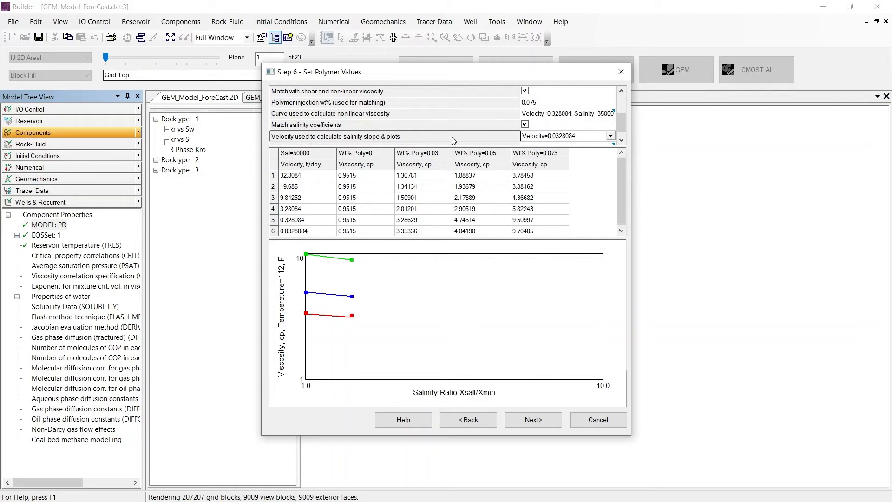
click(613, 137)
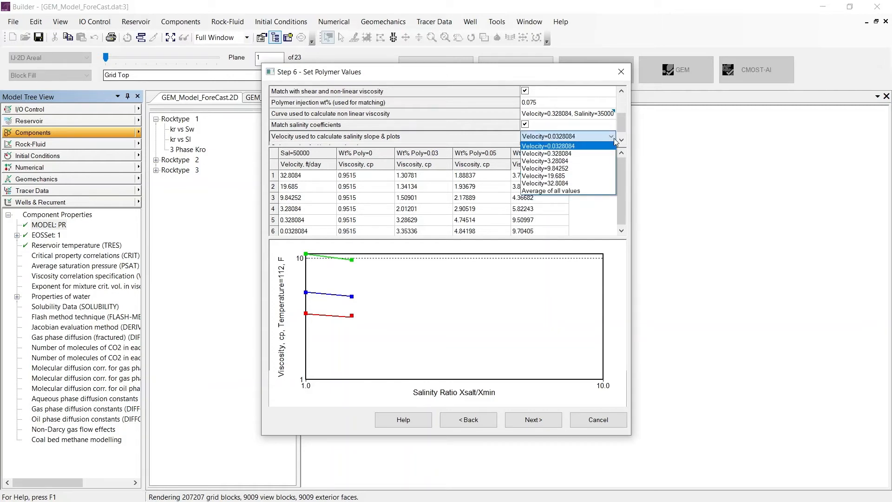
Turn off Match salinity coefficients, inspect the minimum salinity and salinity slope fields, and turn the matching back on
click(526, 126)
scroll(526, 128, up, 2)
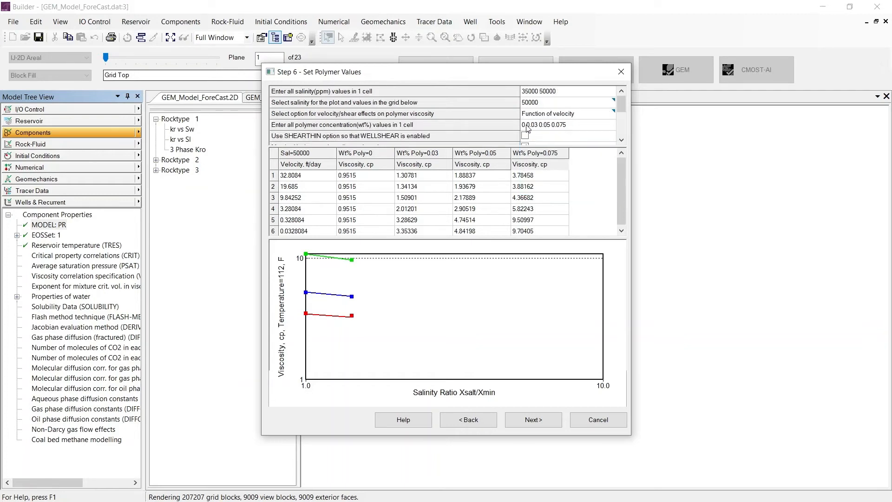
drag(621, 98, 626, 119)
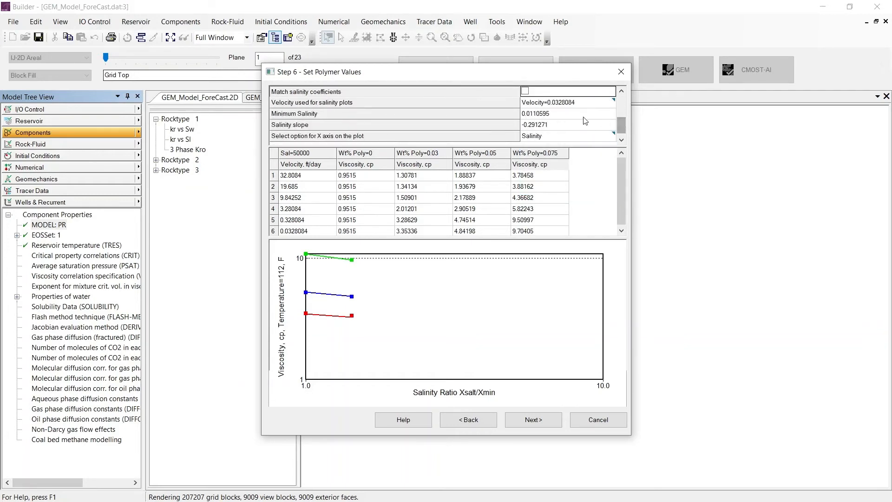
click(575, 127)
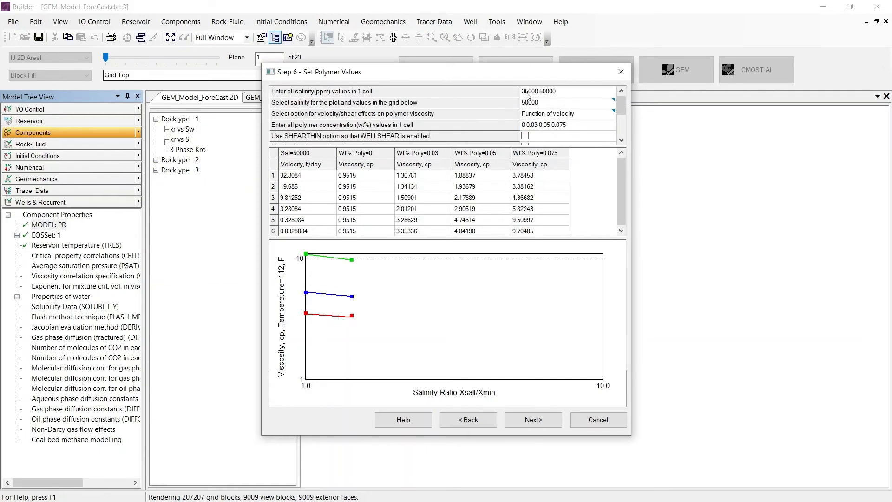
scroll(527, 96, up, 3)
In the plot properties, set the X axis range from 0.1 to 2 with a linear instead of the default scale
right_click(381, 289)
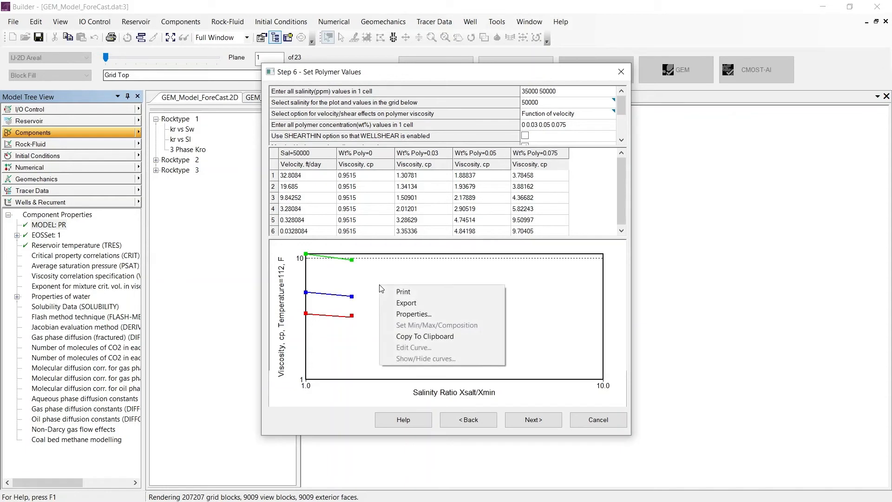
click(430, 316)
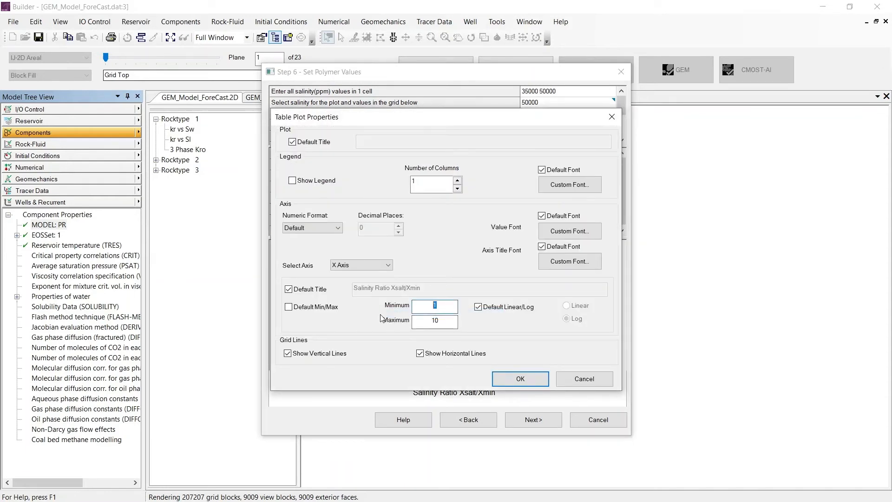
text(0.1)
double_click(432, 321)
text(2)
click(494, 307)
click(574, 307)
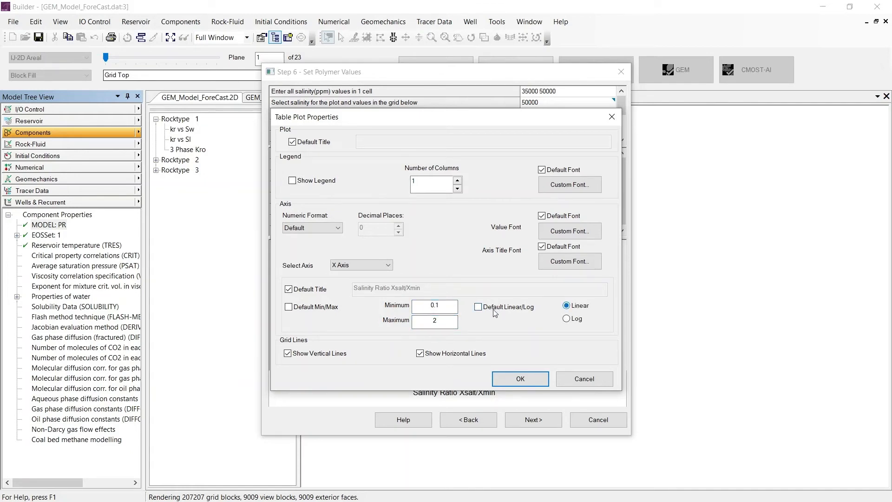
Set the maximum of the plot's Y1 axis to 100 and apply the plot properties
click(375, 266)
click(356, 287)
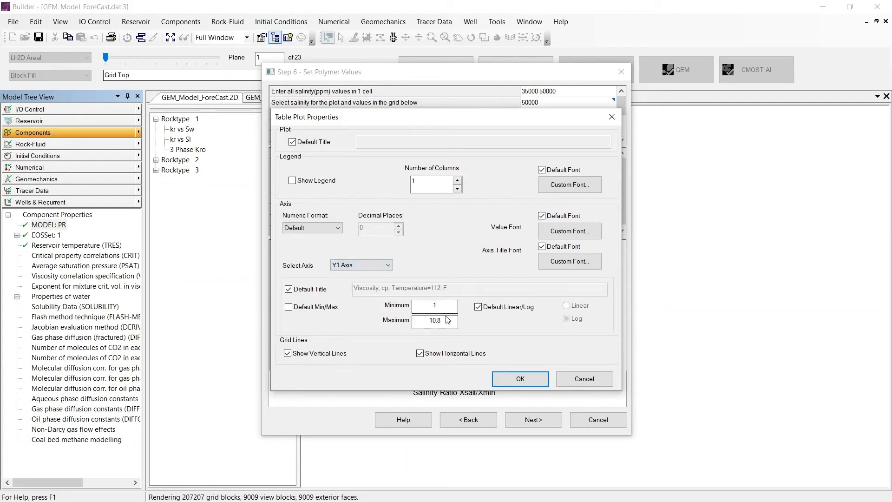
drag(448, 320, 402, 321)
text(100)
click(524, 378)
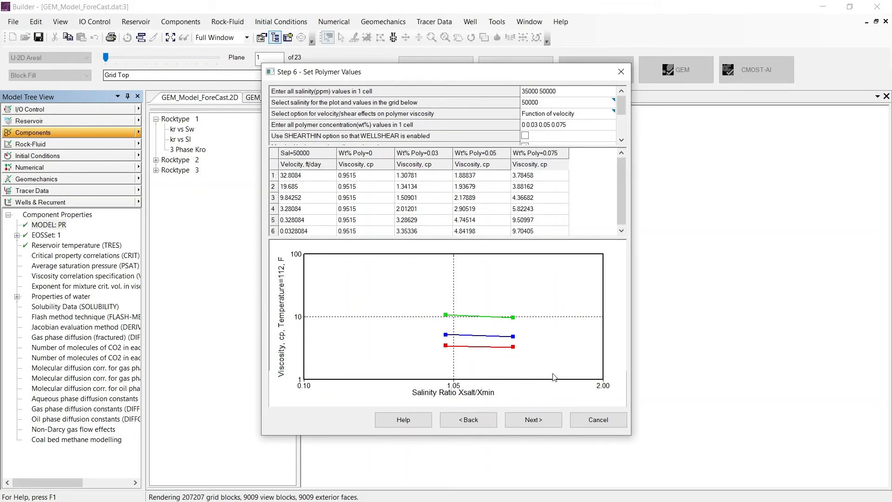
Continue to the adsorption values, try Limestone and Dolomite as the rock type, and set it back to Sandstone
click(540, 421)
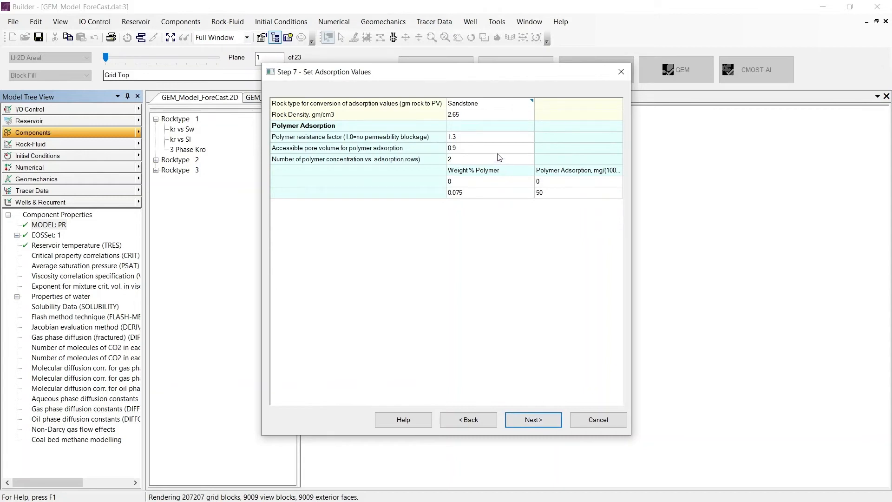
click(502, 107)
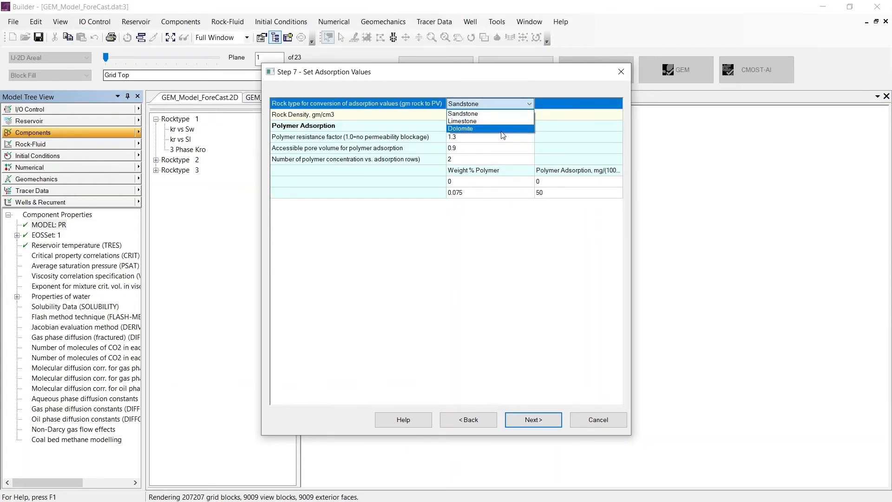
click(504, 121)
click(506, 105)
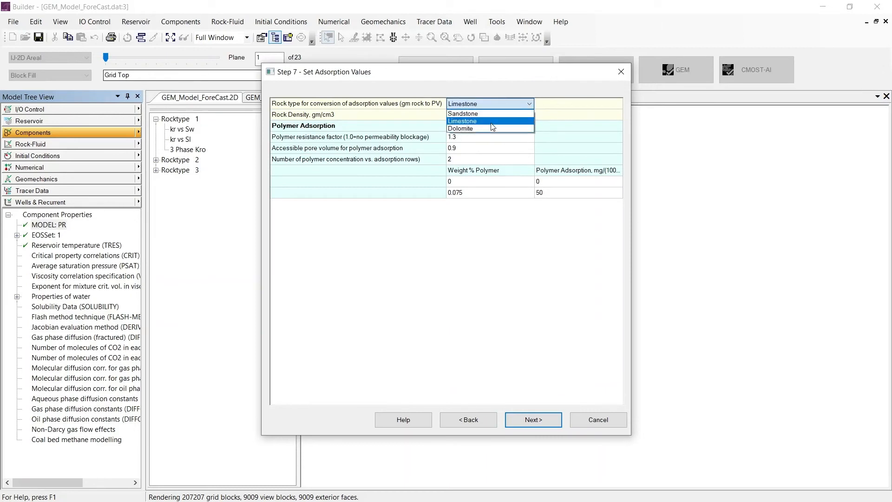
click(492, 129)
click(490, 106)
click(490, 107)
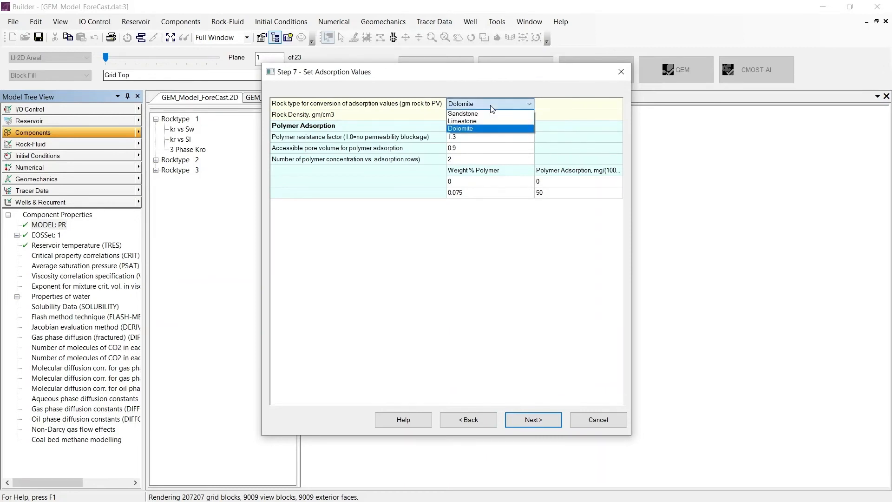
click(483, 115)
Review the rock density, polymer resistance factor, accessible pore volume and adsorption table, and continue to the well and injection composition settings
click(484, 117)
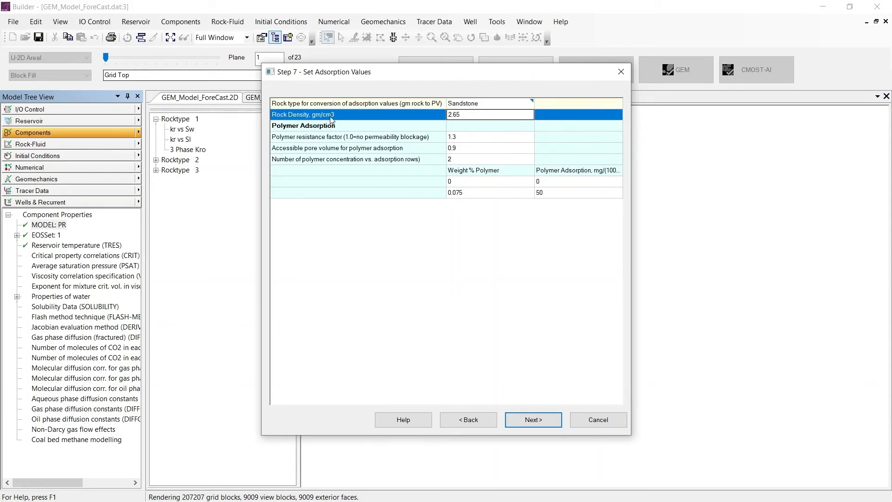
click(476, 137)
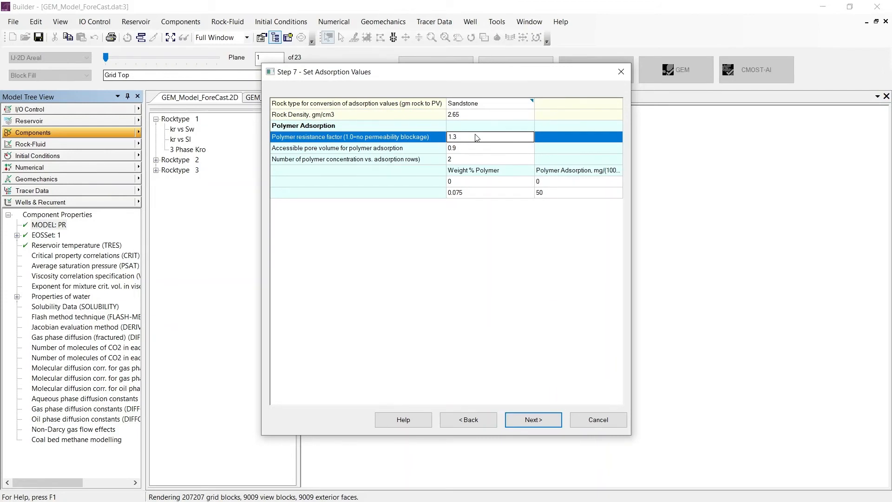
click(464, 148)
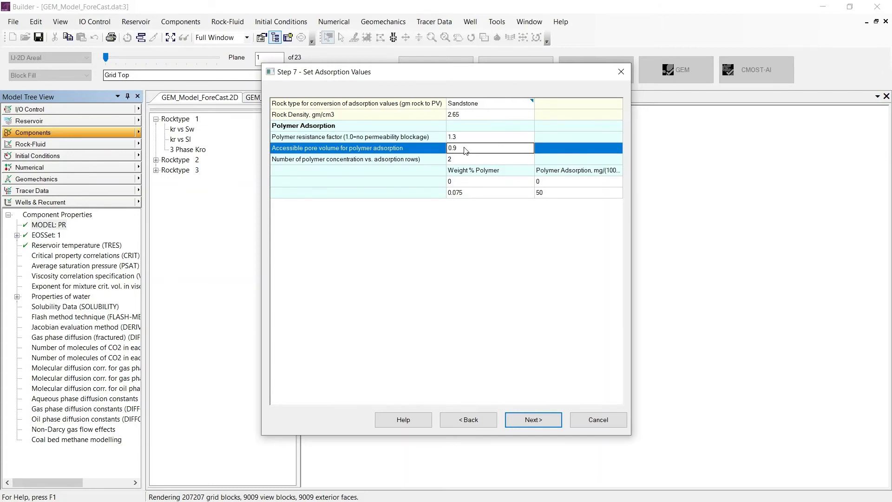
click(461, 160)
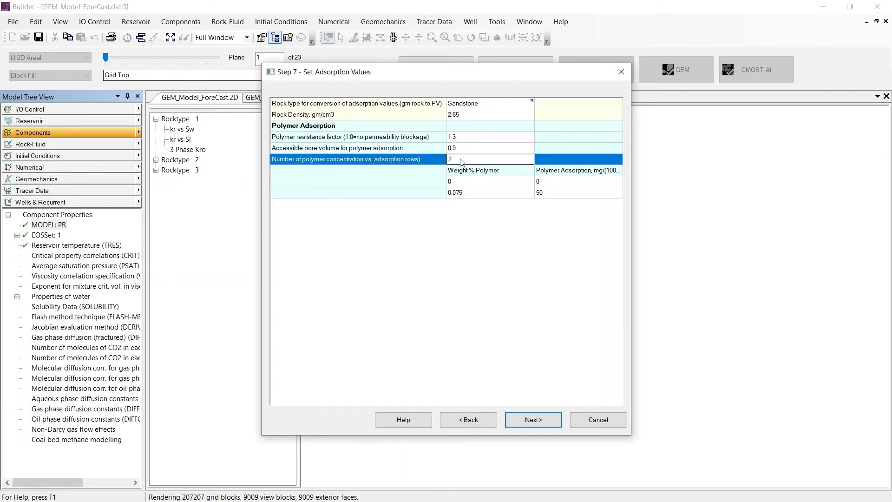
drag(558, 183, 552, 193)
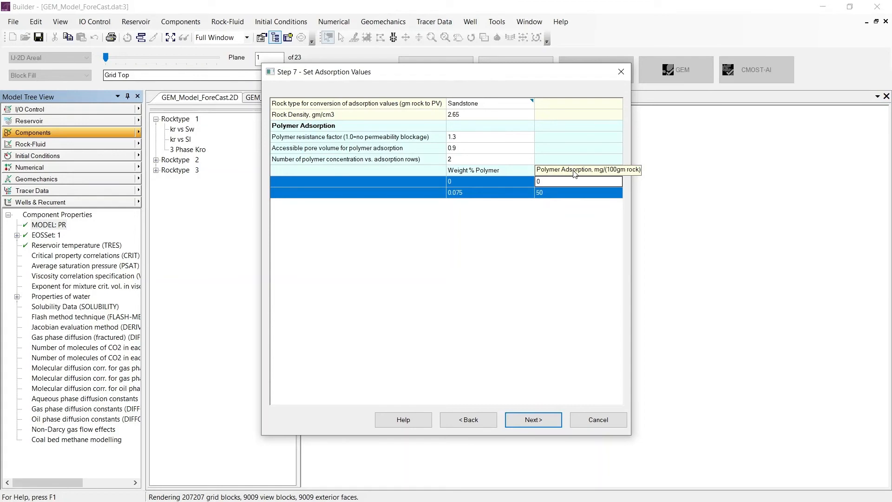
click(539, 425)
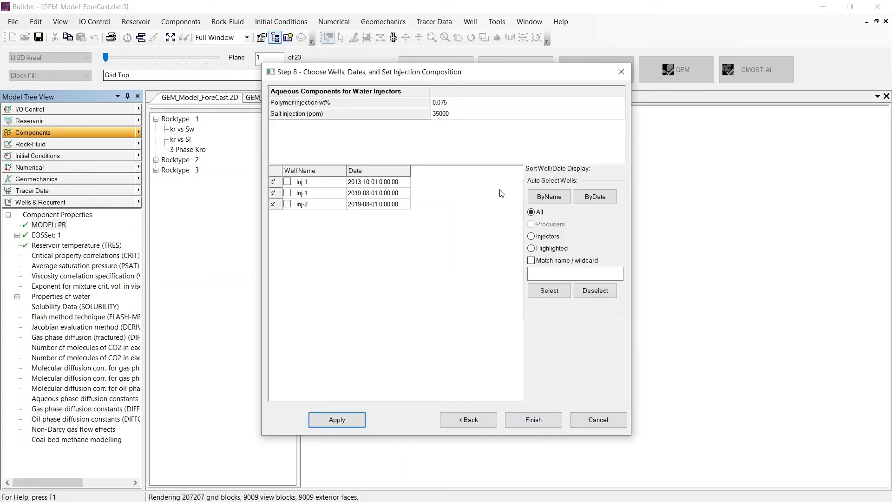
Assign the polymer and salt injection composition to Inj-1 and Inj-2 at 2019-08-01, finish the wizard and acknowledge the well changes
click(459, 104)
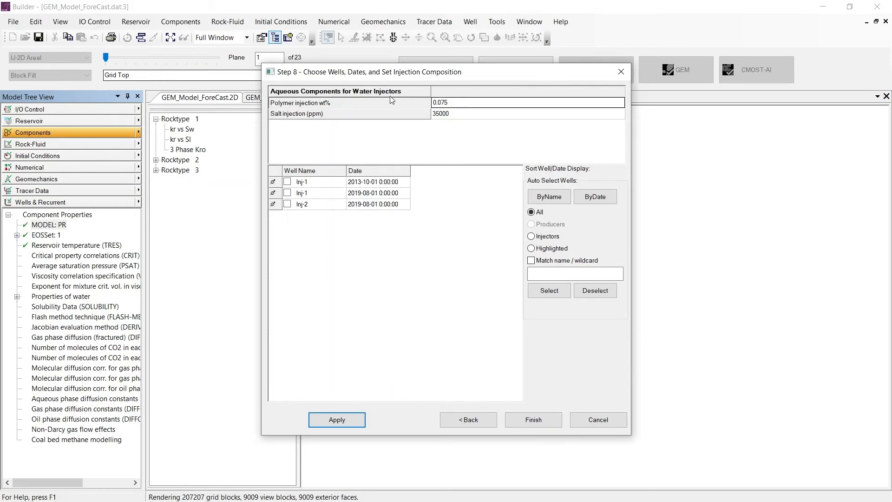
click(445, 113)
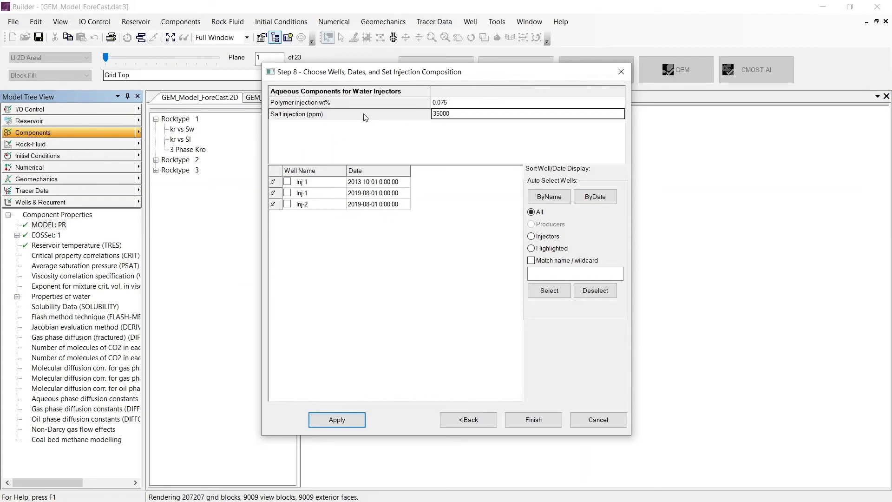
click(287, 193)
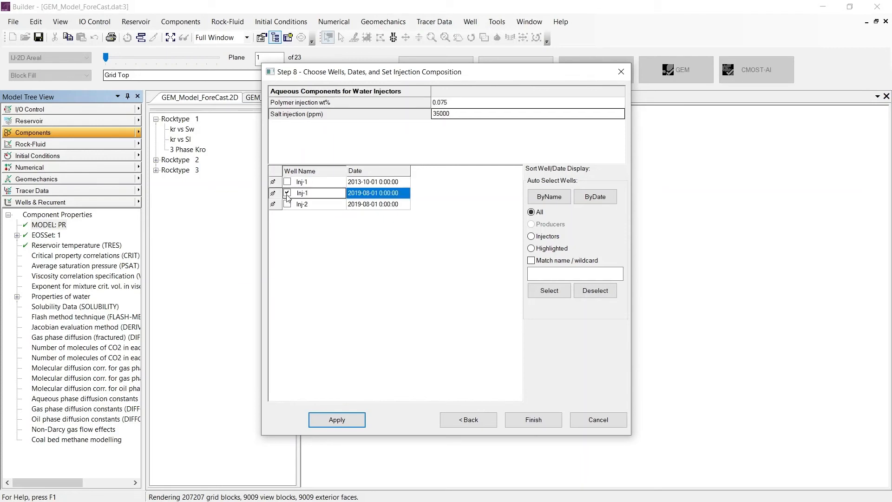
click(288, 205)
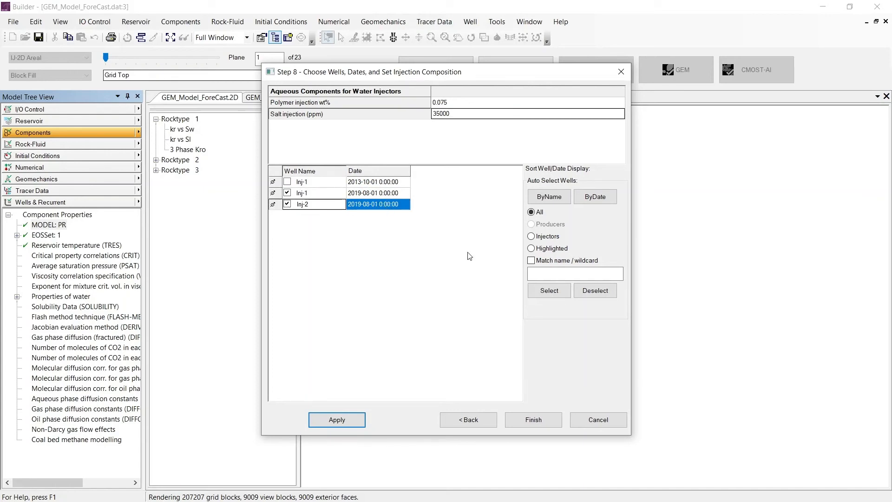
click(535, 421)
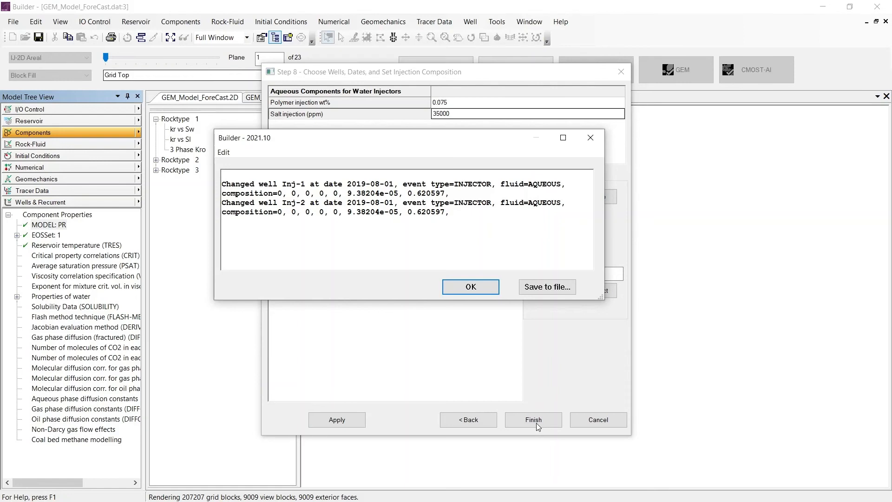
click(474, 287)
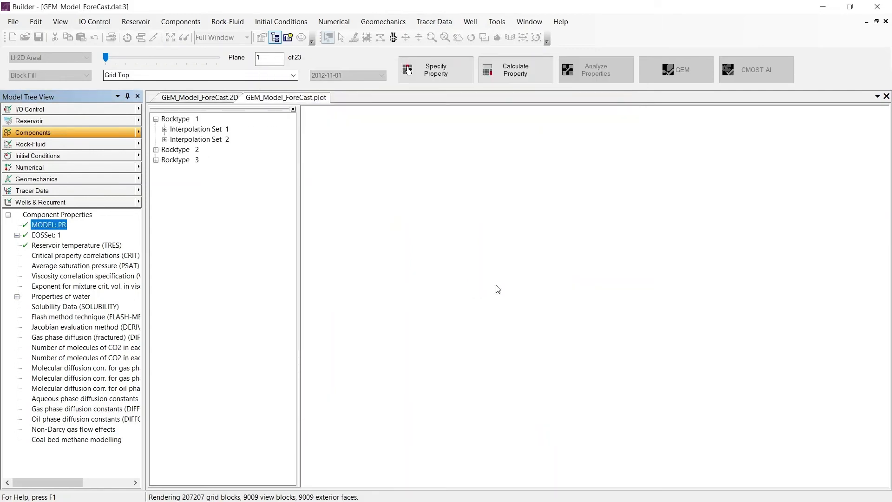
Display the dataset for the component model section and examine the aqueous component names, molecular weights and polymer viscosity table
right_click(120, 223)
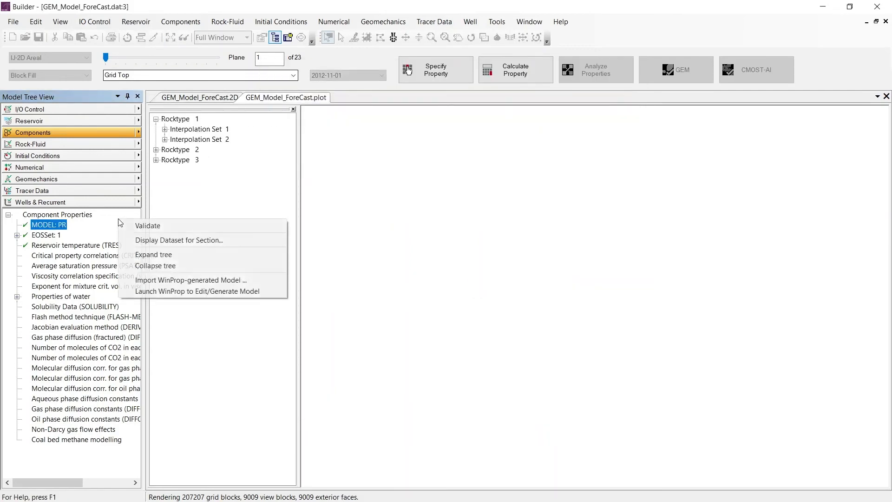
click(259, 240)
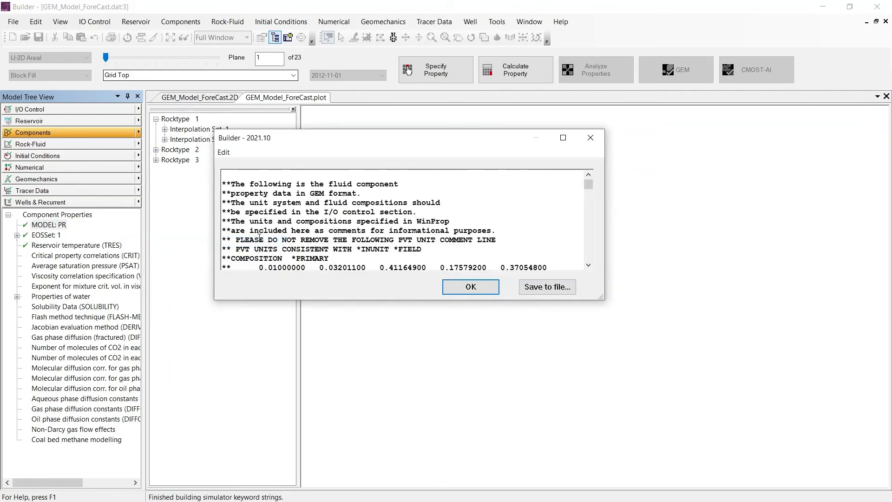
double_click(414, 138)
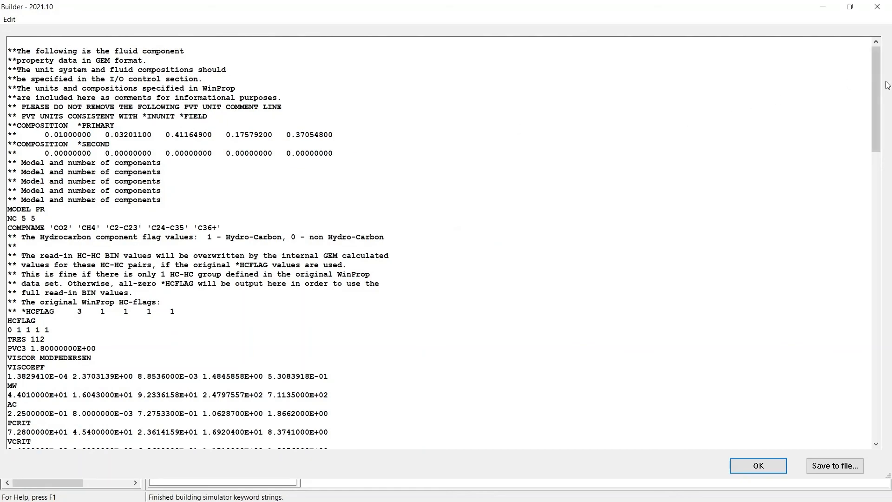
drag(878, 70, 891, 260)
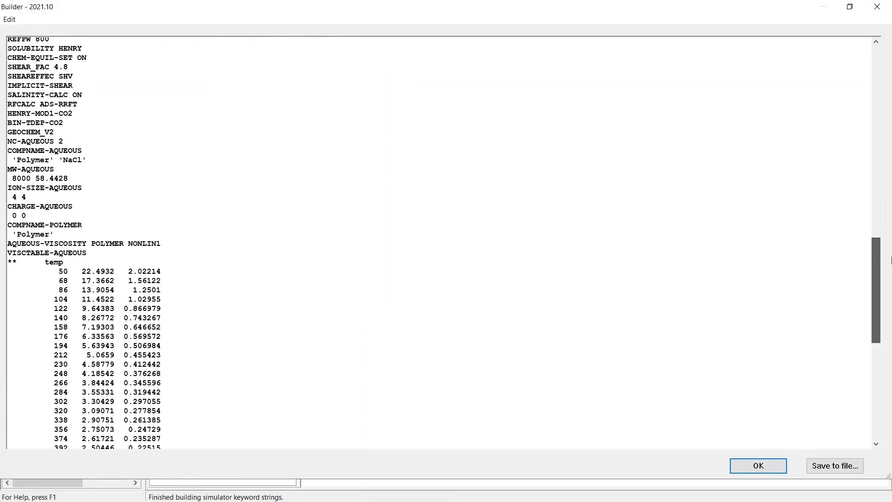
drag(88, 160, 5, 146)
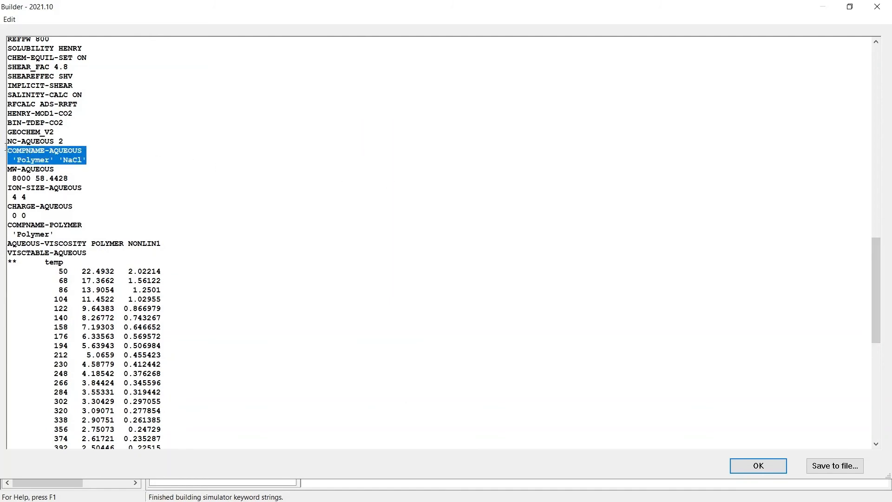
drag(69, 179, 5, 169)
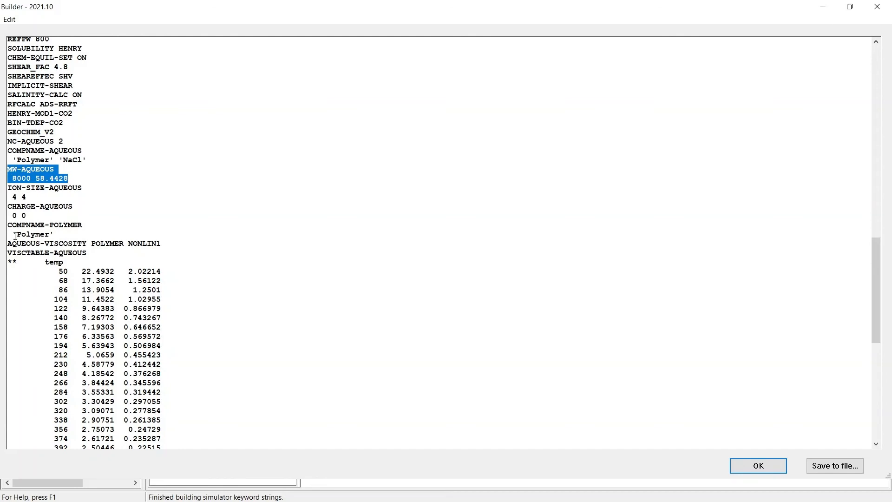
drag(7, 222, 172, 449)
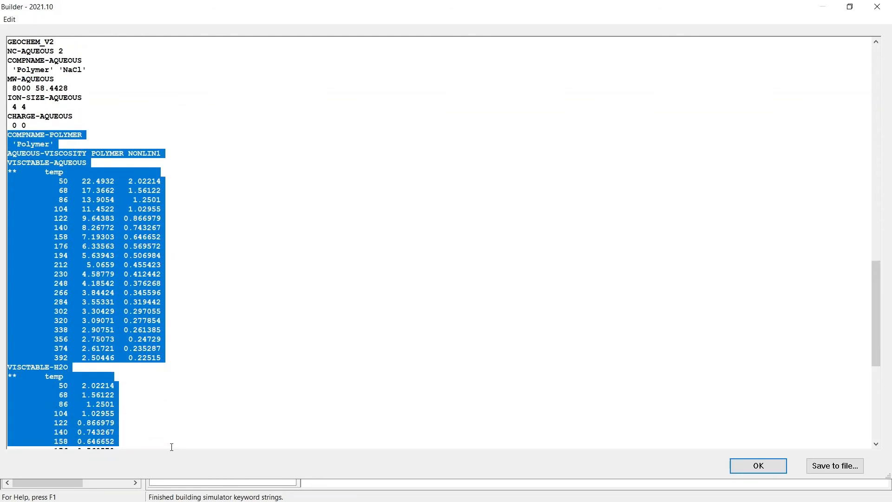
Examine the polymer mixing, degradation, SHEARTAB and VSSALTCMP salinity keywords in the dataset text, and close it
drag(880, 302, 880, 366)
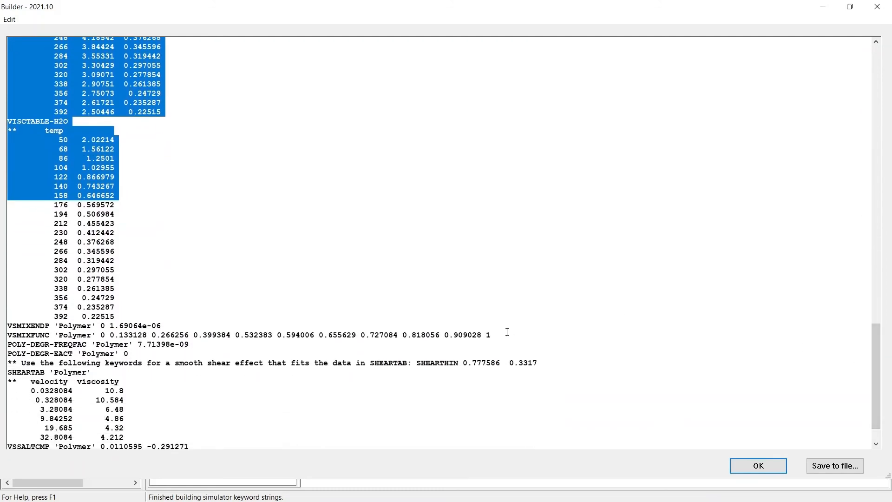
drag(506, 332, 184, 320)
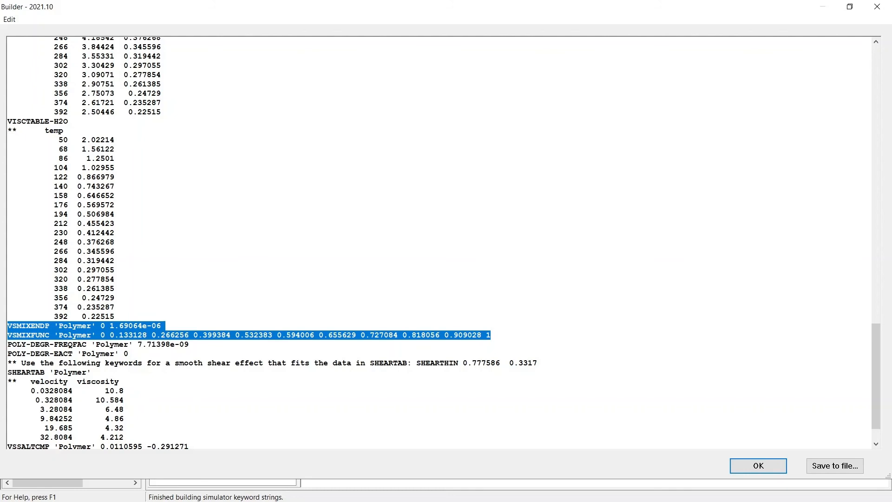
drag(196, 344, 4, 343)
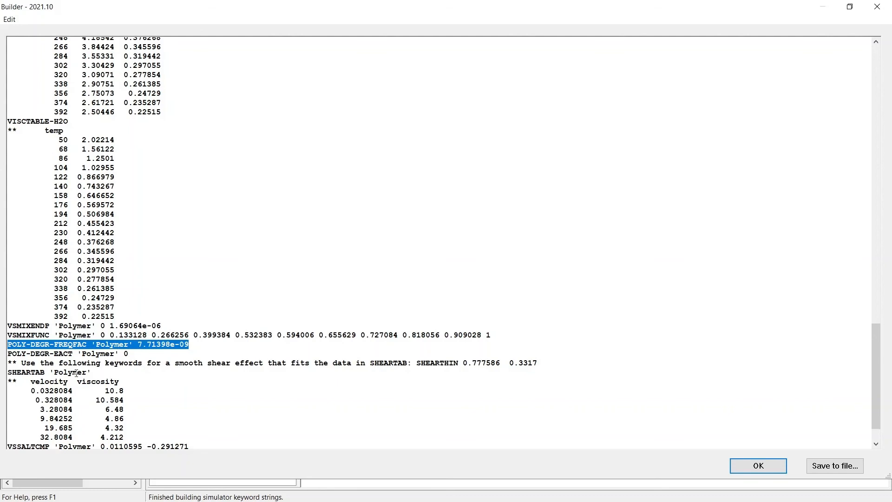
drag(9, 372, 161, 433)
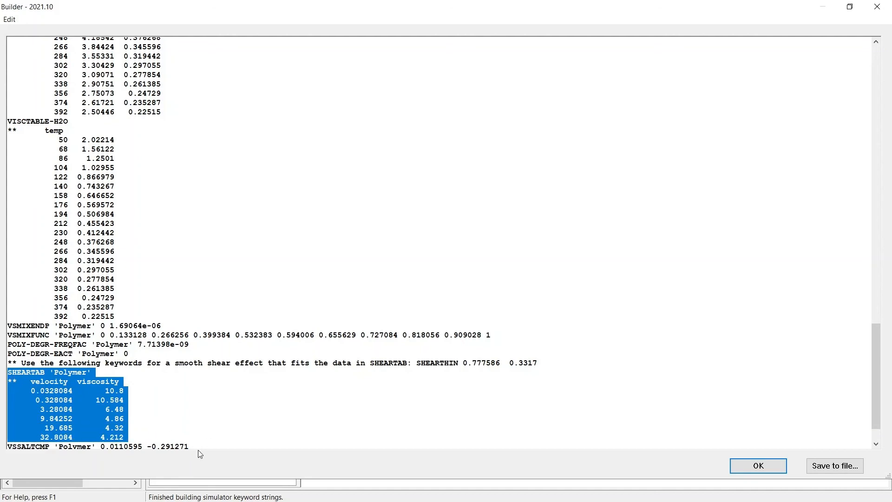
drag(198, 448, 5, 409)
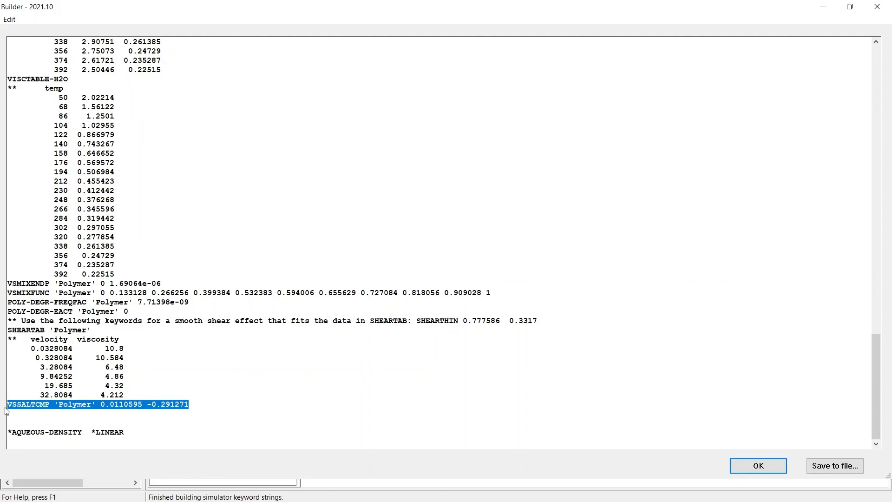
click(757, 465)
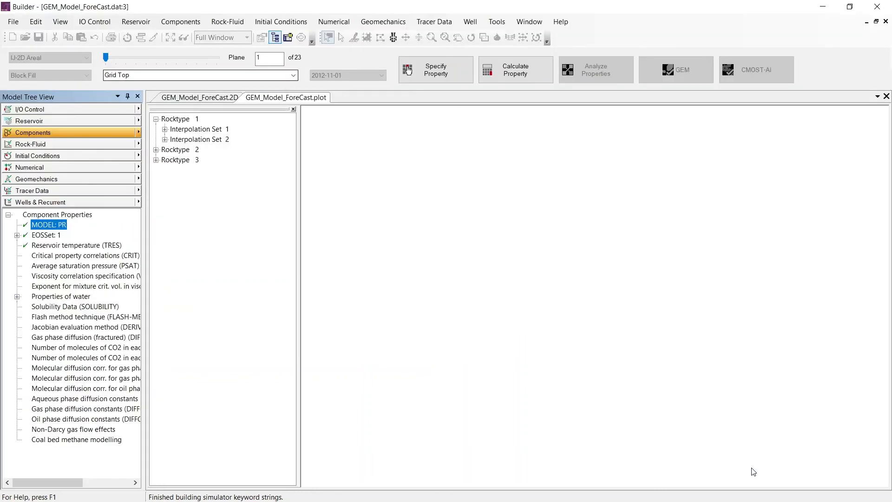
In the Rock-Fluid section, expand the adsorption components and the interpolation sets of Rocktype 2 and Rocktype 3
click(66, 146)
click(8, 226)
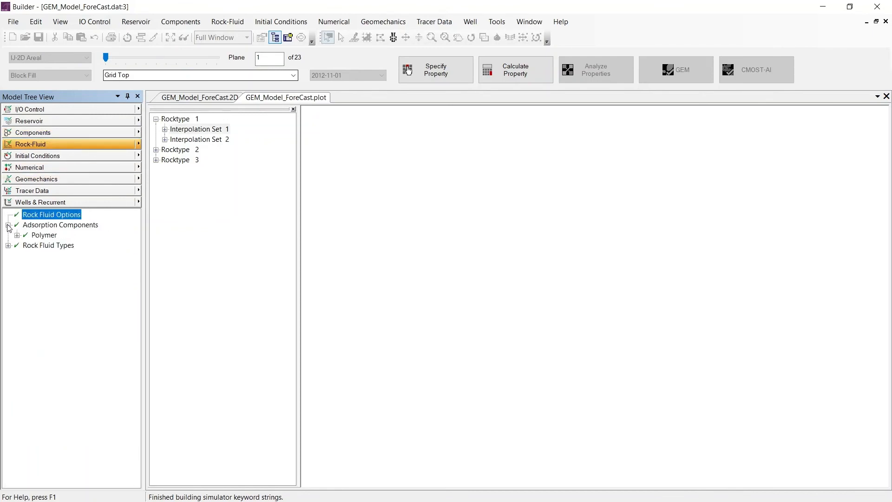
click(156, 149)
click(156, 181)
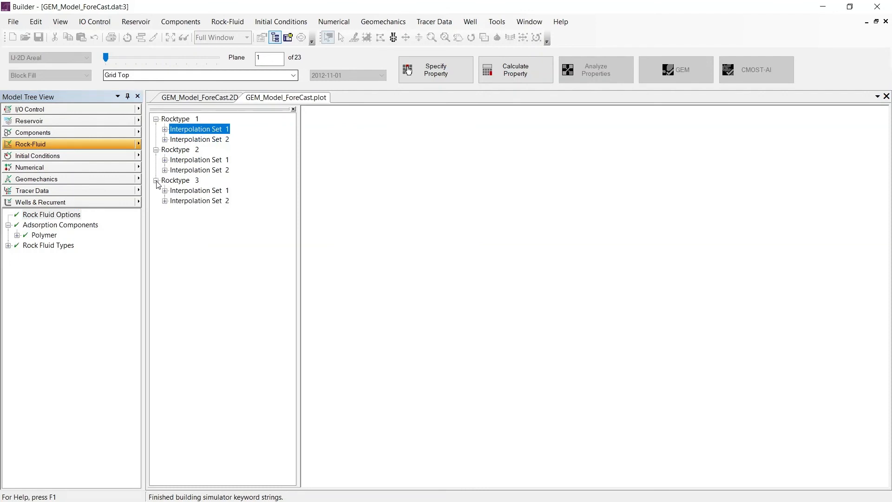
Open the rock-fluid diagnostic plots, inspect the water-oil relative permeability curves of the interpolation sets, and close the diagnostics
click(140, 145)
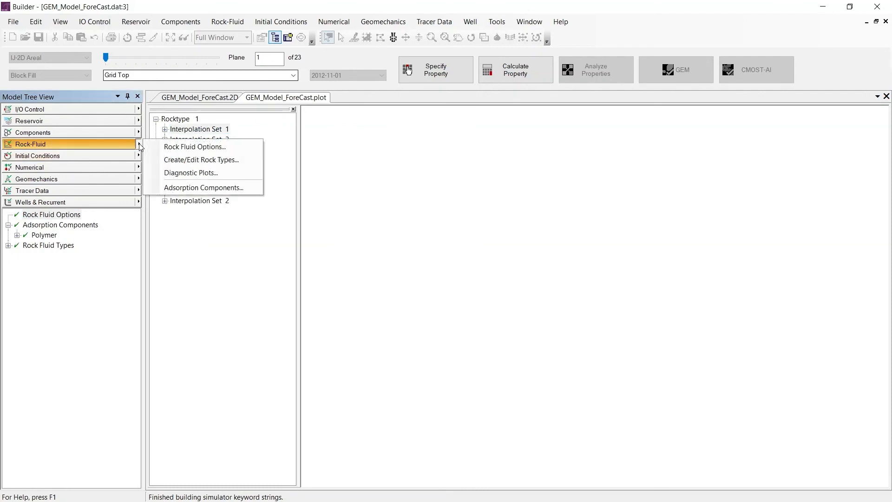
click(215, 174)
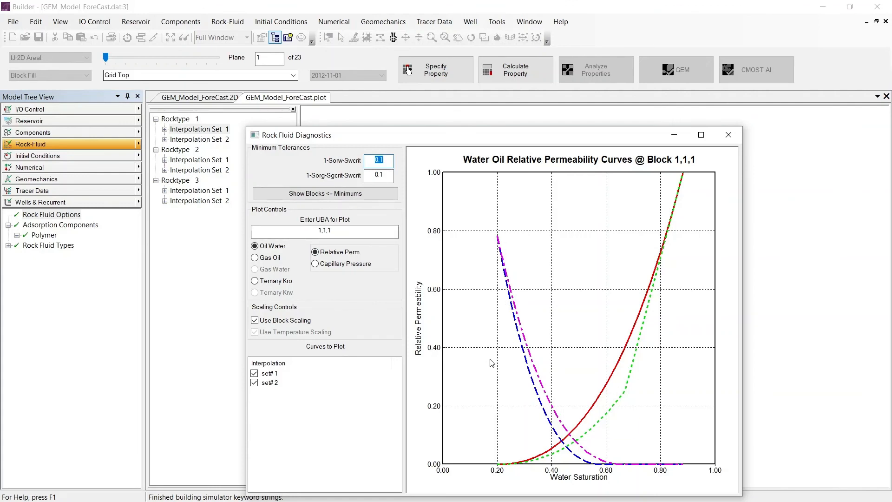
click(255, 383)
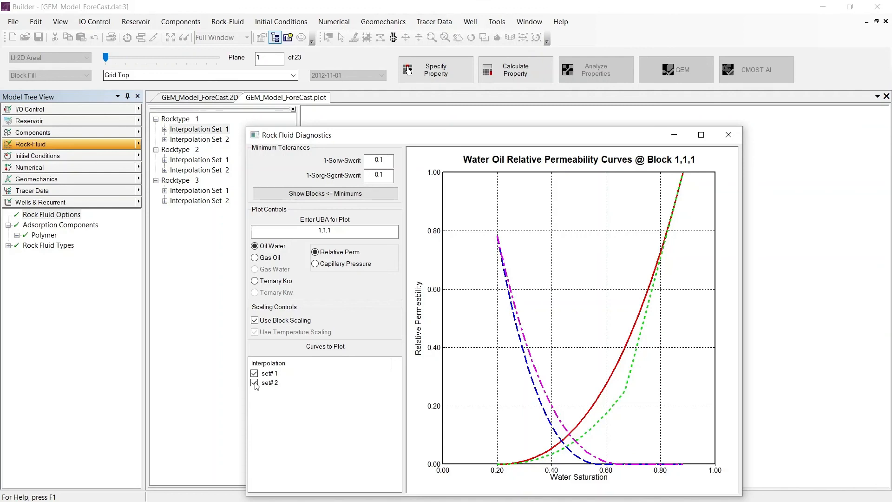
click(728, 135)
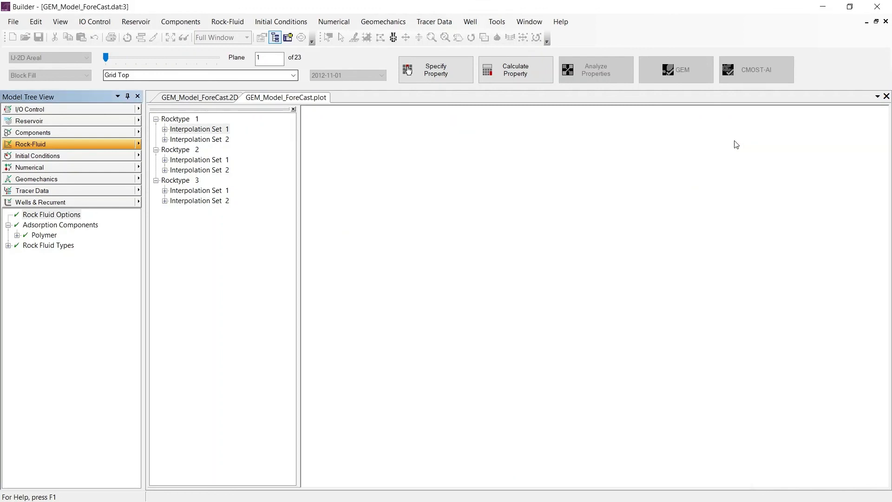
Save the dataset under the new name GEM_Model_ForeCast_Polymer.dat in the same folder
click(13, 21)
click(48, 62)
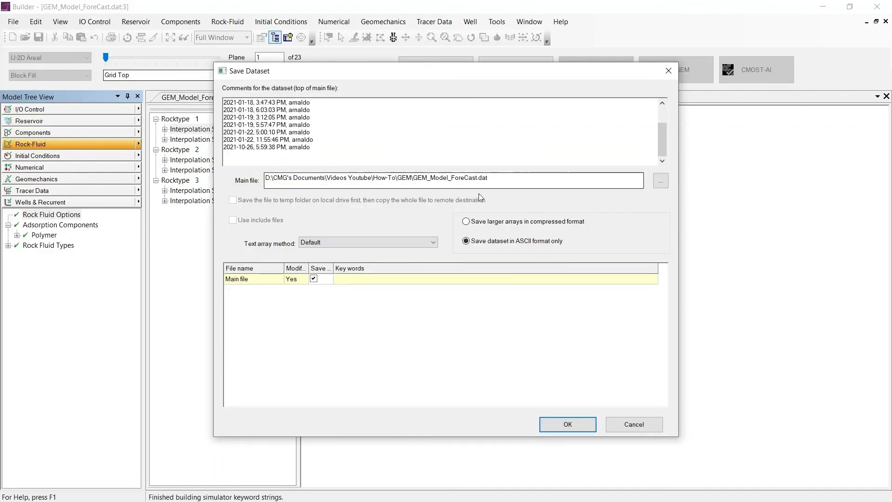
click(480, 179)
text(_)
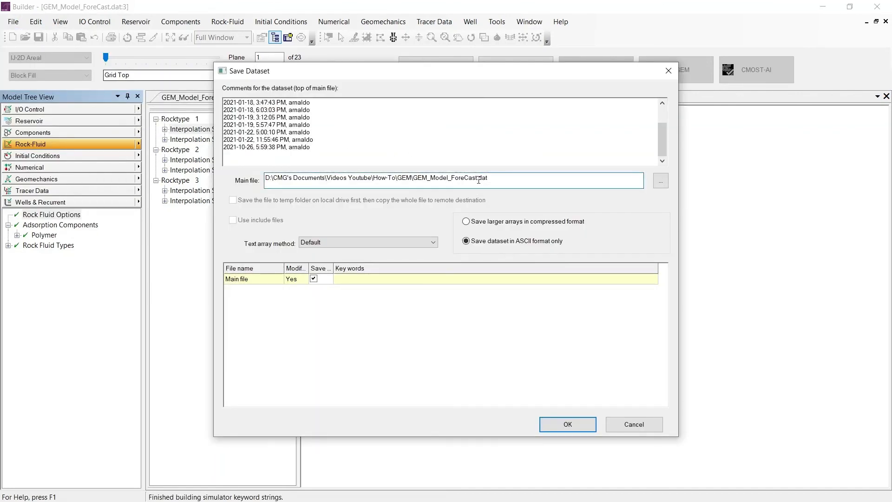
text(Polymer)
click(575, 423)
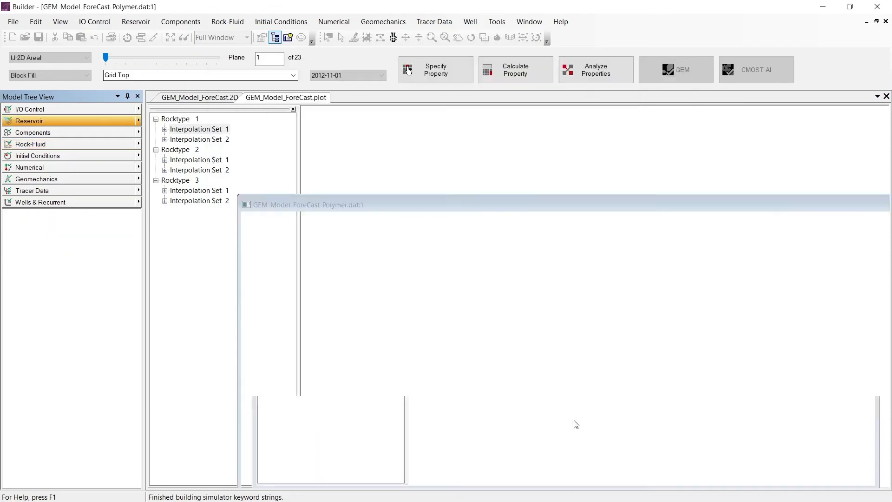